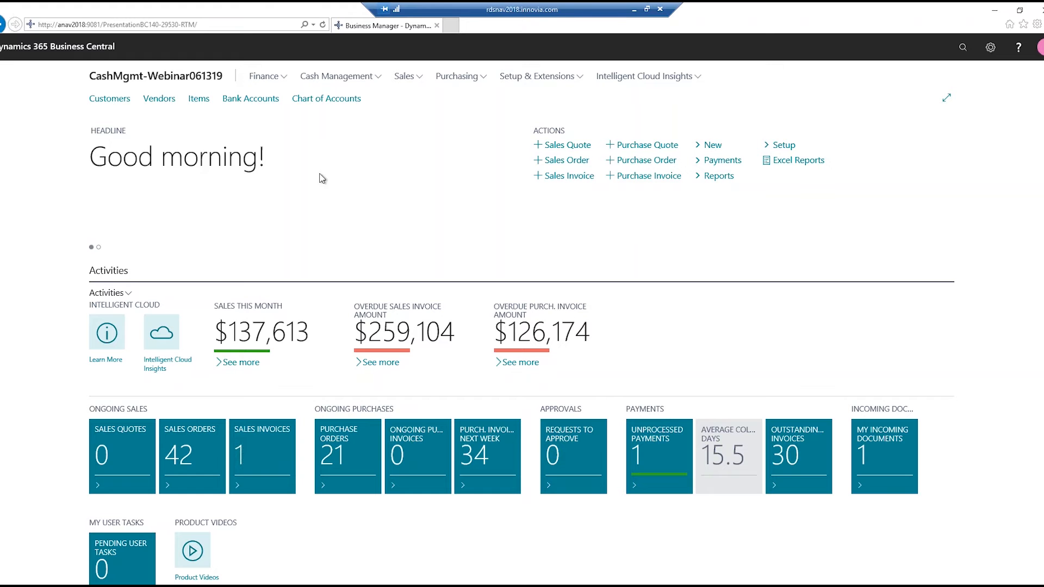
- Search for "bank data" and open the Bank Data Conv. Service Setup page
{"action": "left_click", "coordinate": [962, 50]}
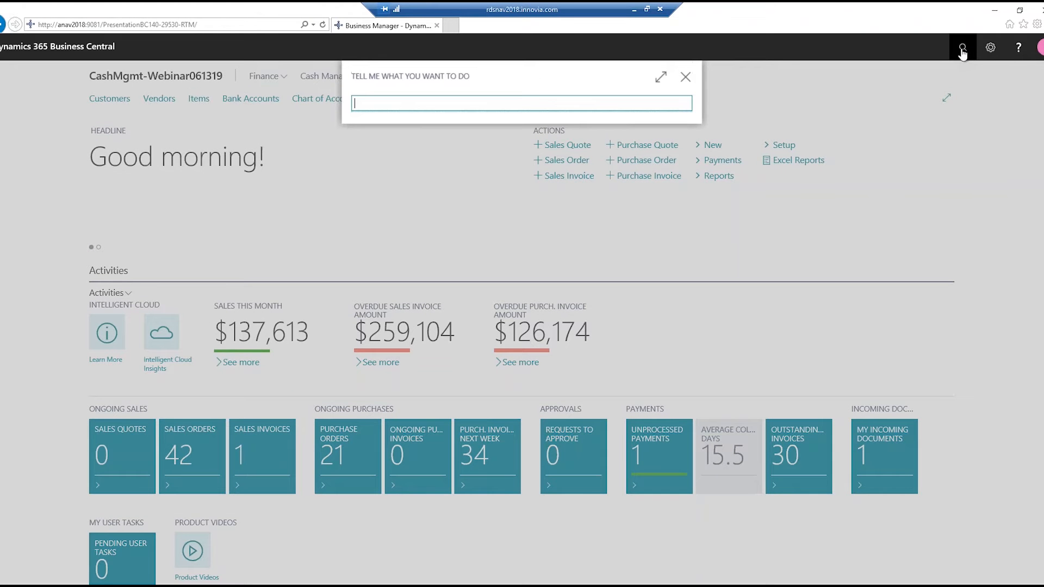
{"action": "type", "text": "bank data"}
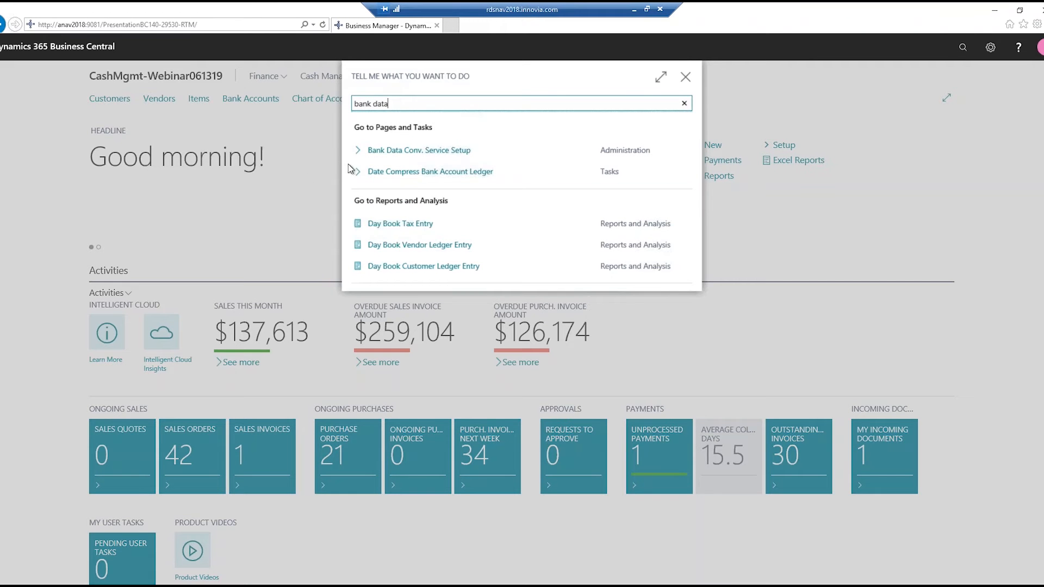
{"action": "left_click", "coordinate": [405, 154]}
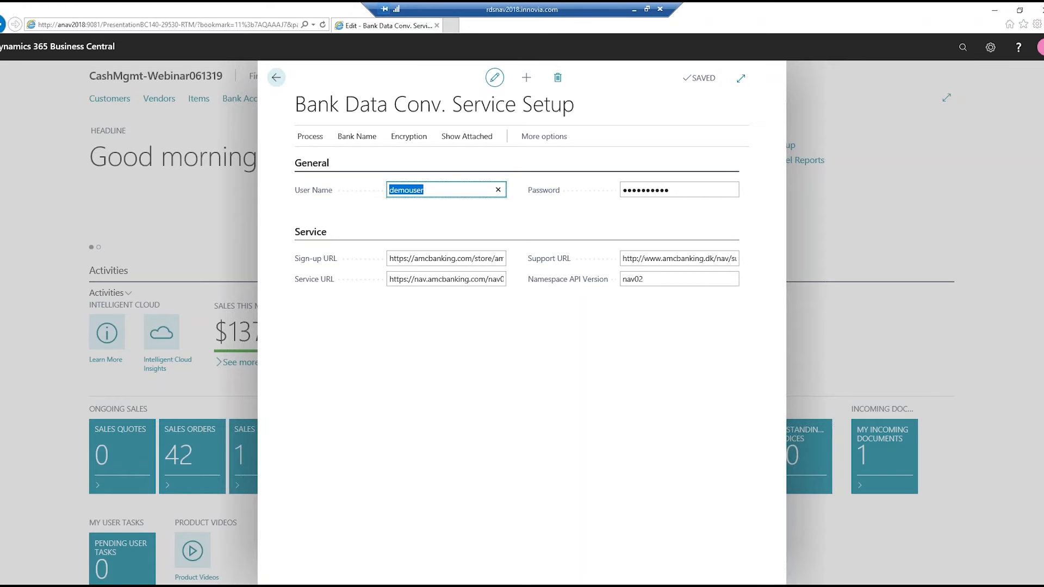
- Look through the setup page's available actions and open the Bank Name - Data Conversion List
{"action": "left_click", "coordinate": [353, 142]}
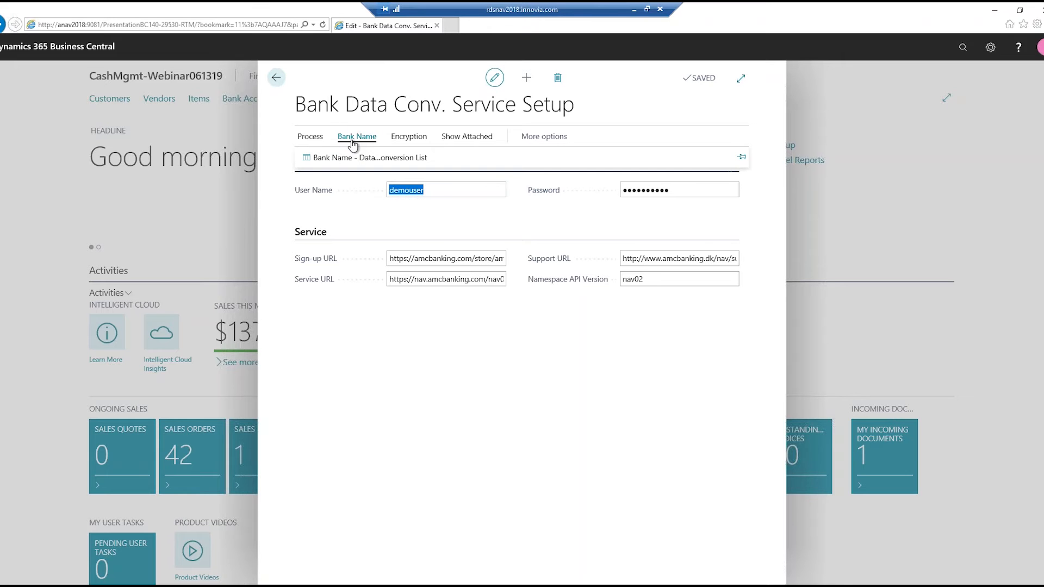
{"action": "left_click", "coordinate": [307, 140]}
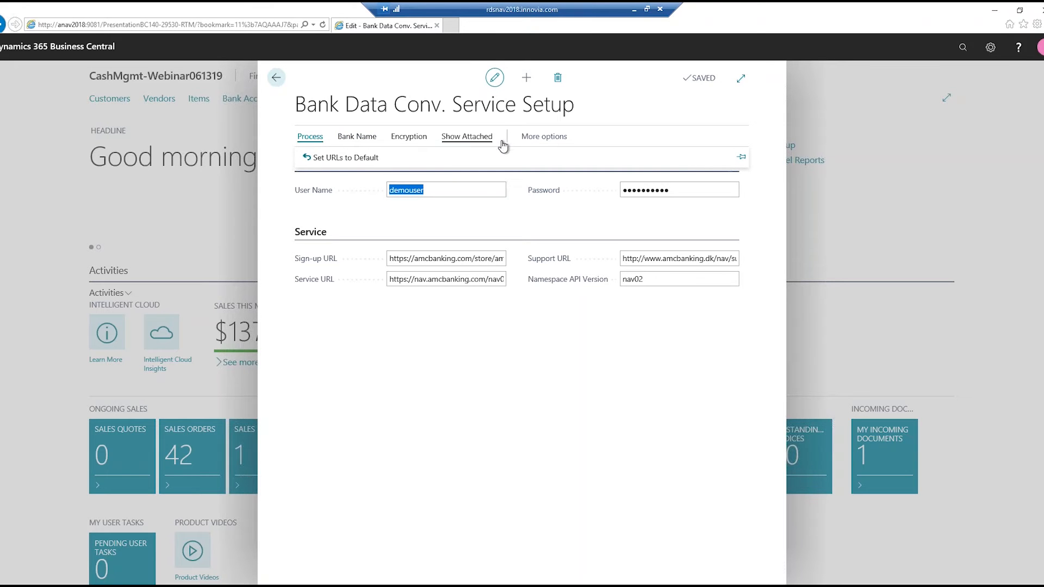
{"action": "left_click", "coordinate": [463, 139]}
{"action": "left_click", "coordinate": [544, 136]}
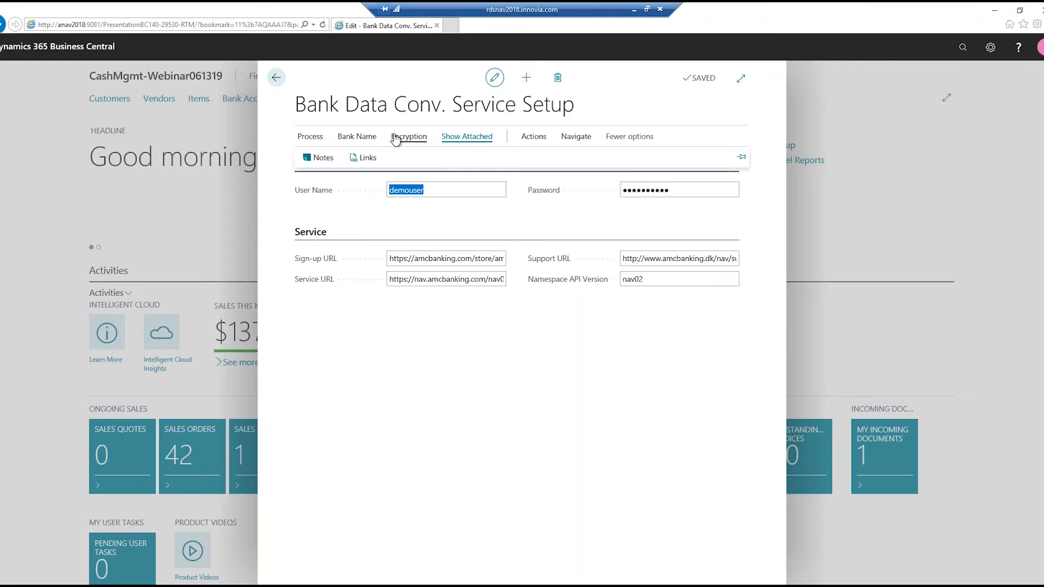
{"action": "left_click", "coordinate": [576, 137]}
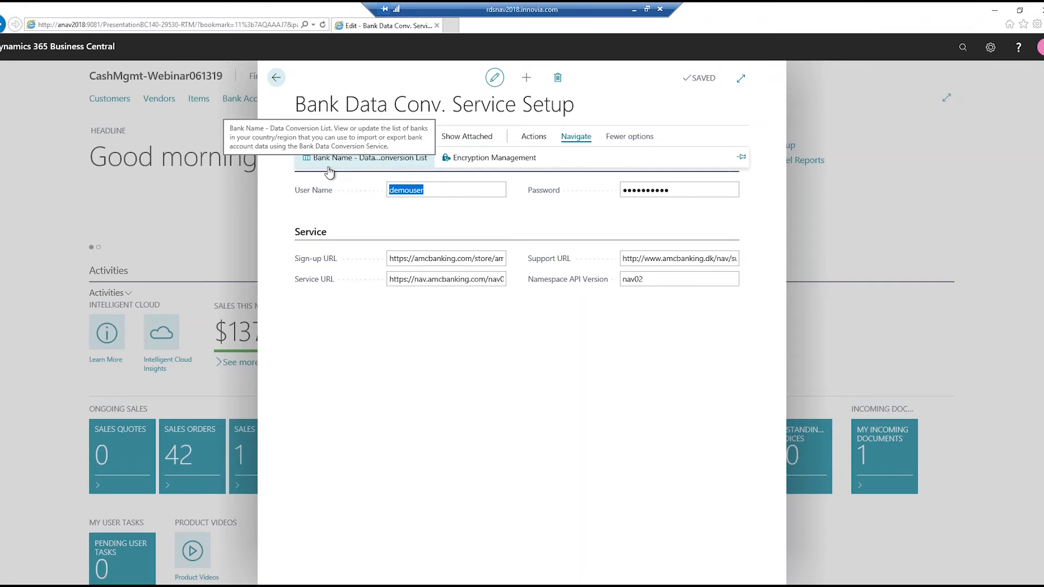
{"action": "left_click", "coordinate": [377, 162]}
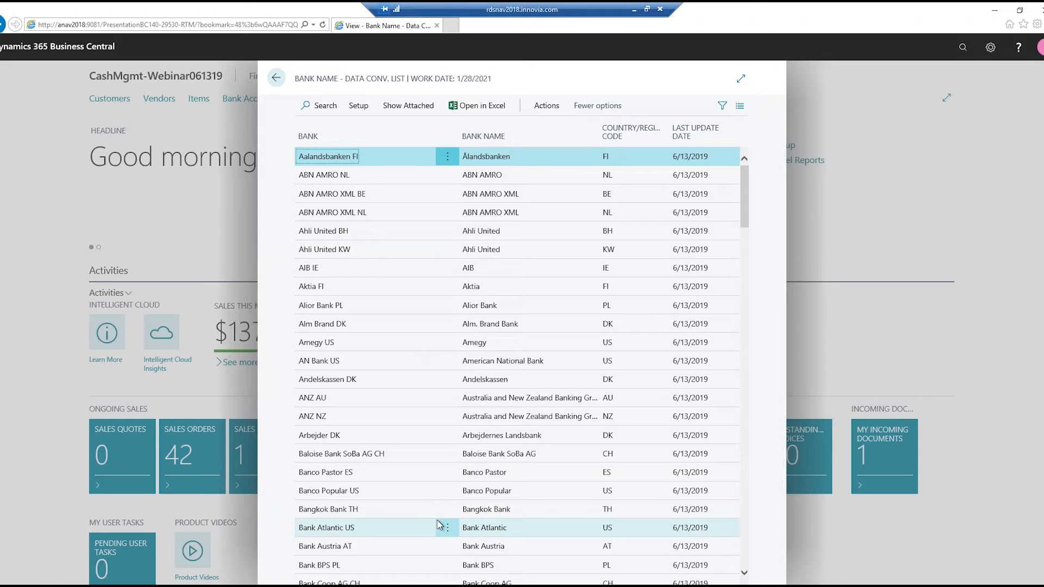
- Browse the bank name list as far as the Bank of America entries, and close both the list and the service setup page
{"action": "left_click", "coordinate": [554, 106]}
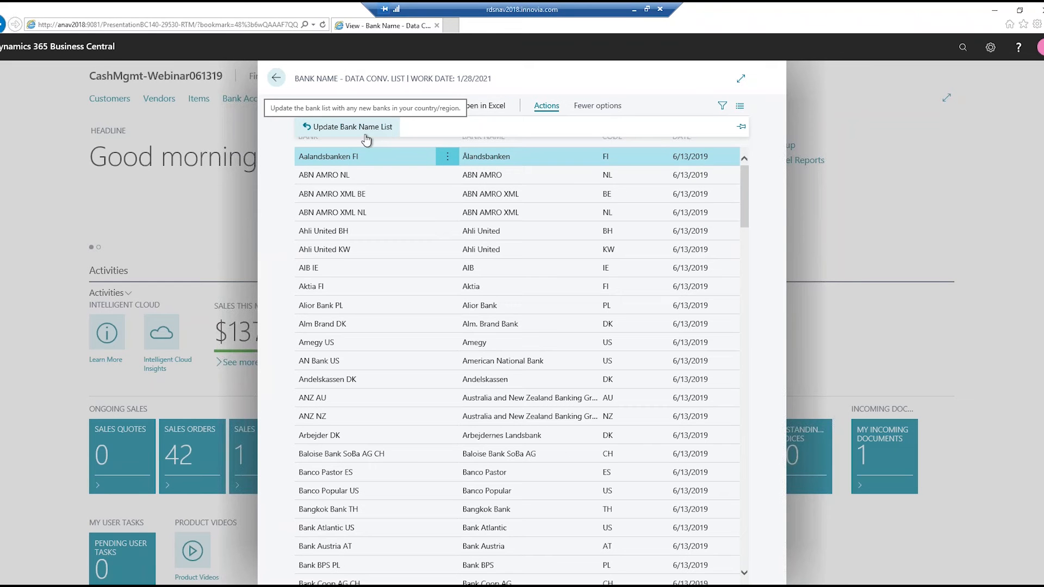
{"action": "scroll", "coordinate": [383, 245], "scroll_direction": "down", "scroll_amount": 2}
{"action": "scroll", "coordinate": [384, 245], "scroll_direction": "down", "scroll_amount": 4}
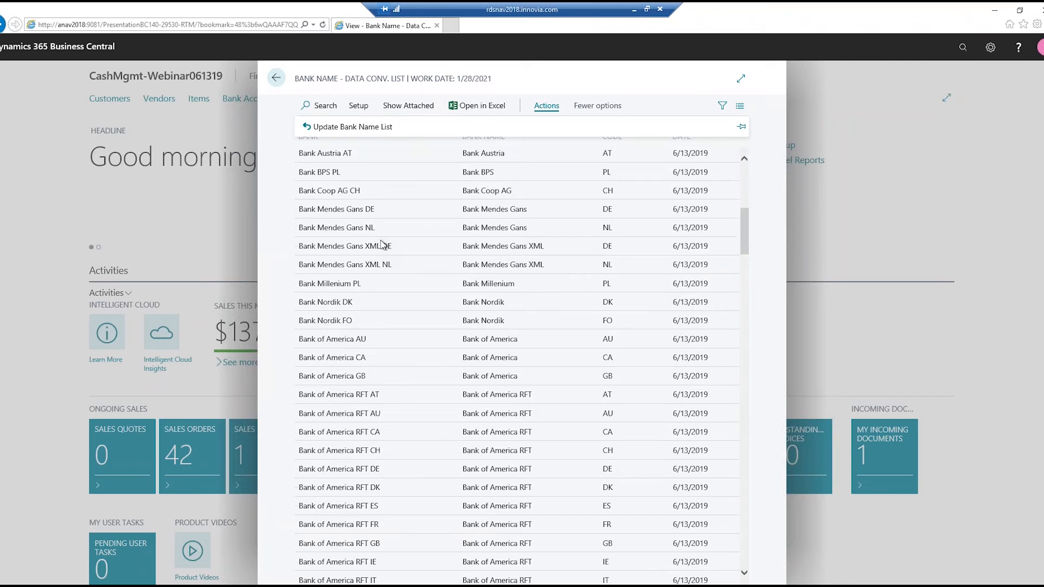
{"action": "scroll", "coordinate": [384, 244], "scroll_direction": "down", "scroll_amount": 2}
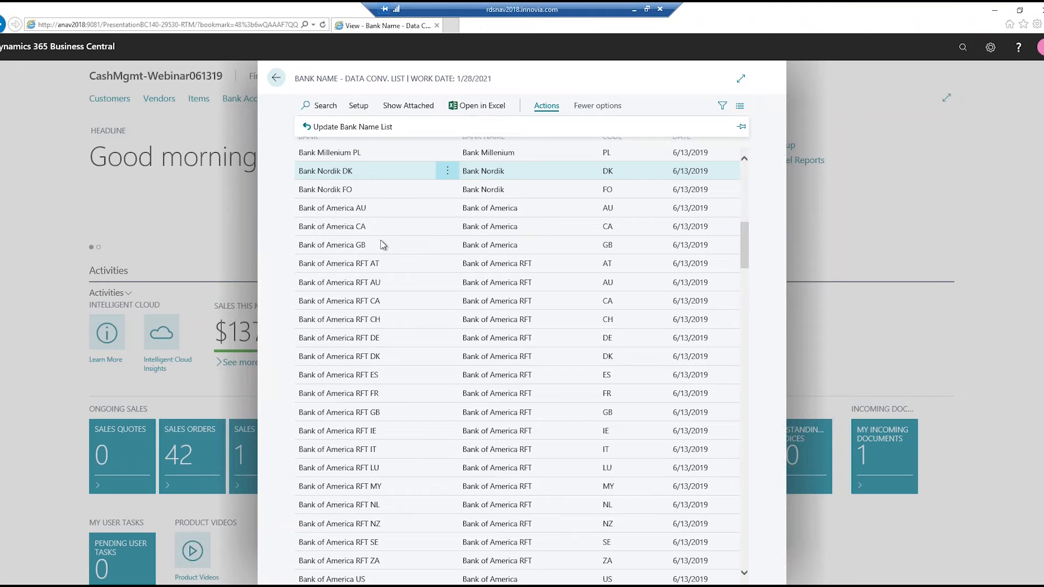
{"action": "left_click", "coordinate": [275, 80]}
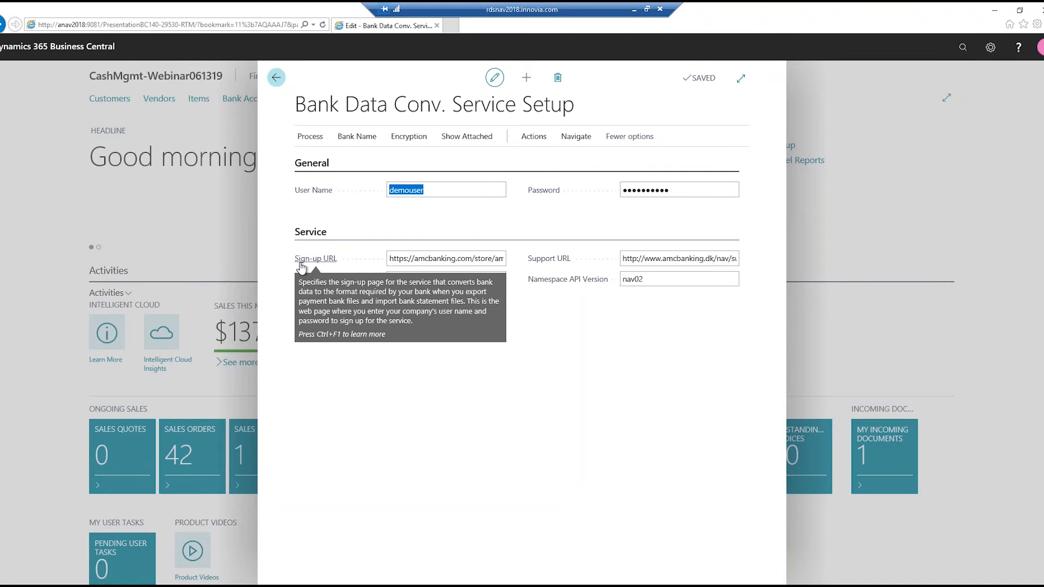
{"action": "left_click", "coordinate": [462, 262]}
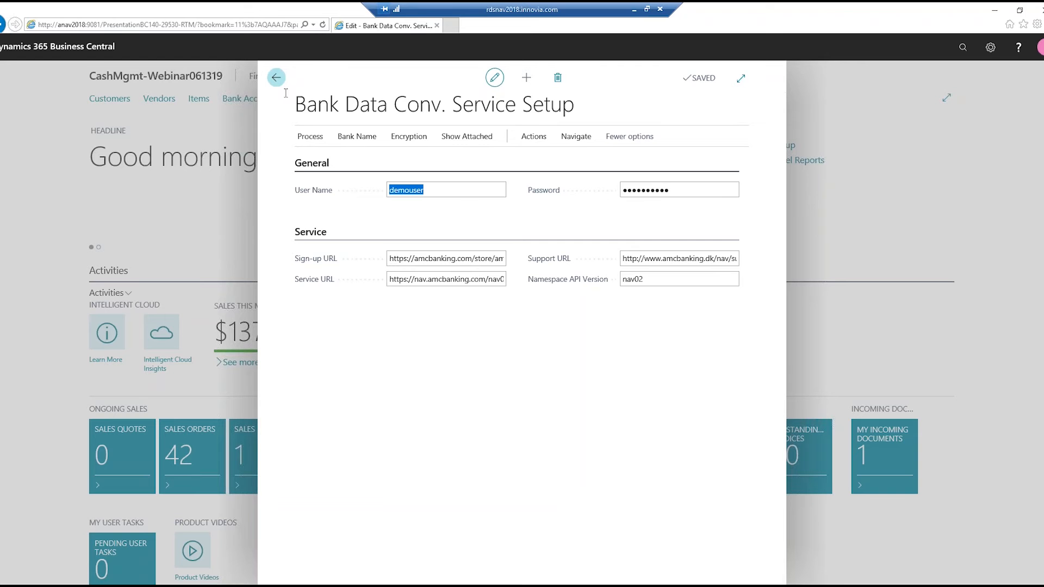
{"action": "left_click", "coordinate": [275, 77]}
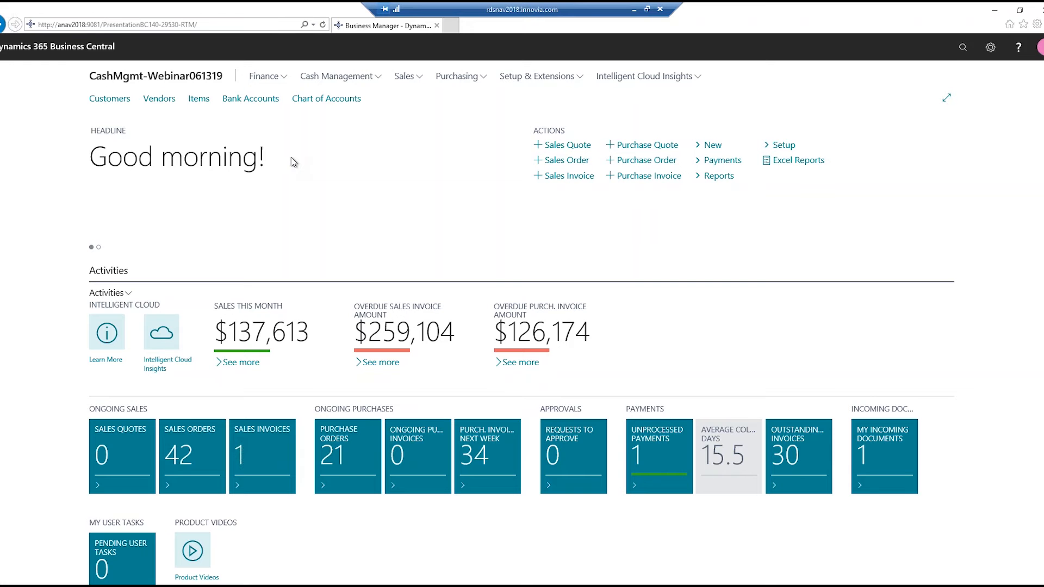
- Search for "envestnet", view the Envestnet Yodlee Bank Feeds Service Setup page and close it
{"action": "left_click", "coordinate": [962, 57]}
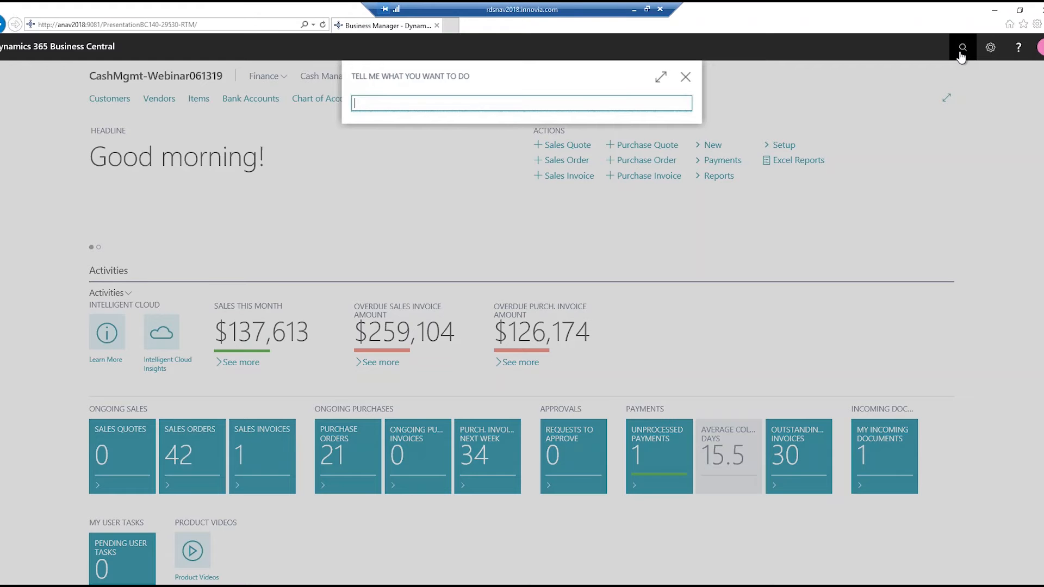
{"action": "type", "text": "envestnet"}
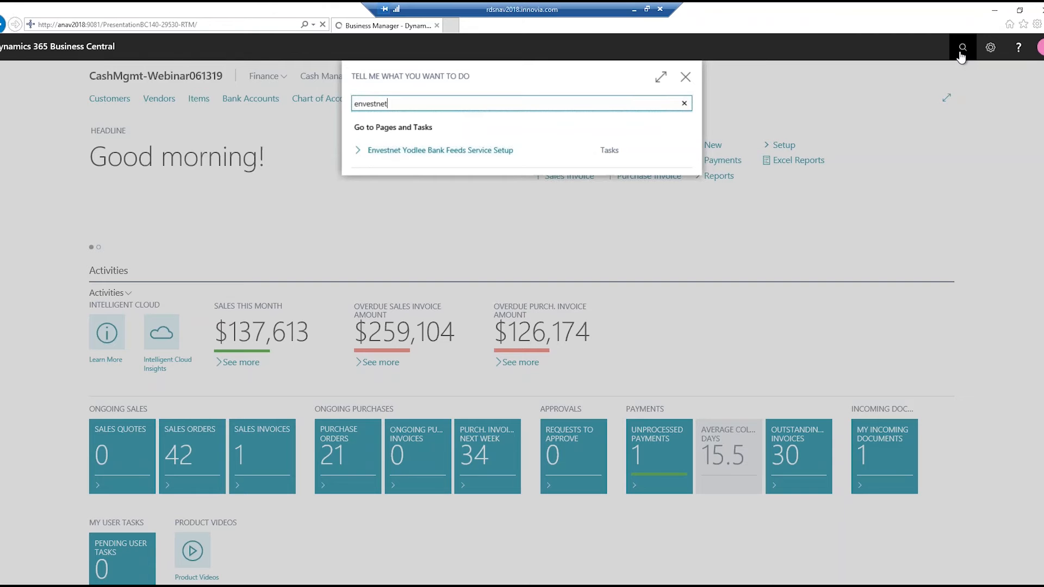
{"action": "left_click", "coordinate": [422, 151]}
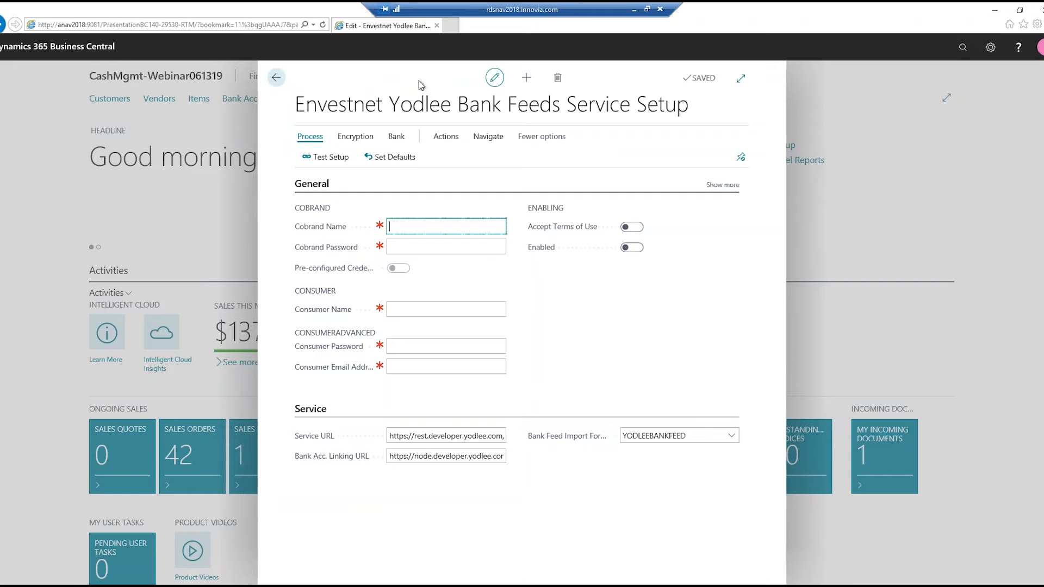
{"action": "left_click_drag", "start_coordinate": [418, 81], "coordinate": [406, 82]}
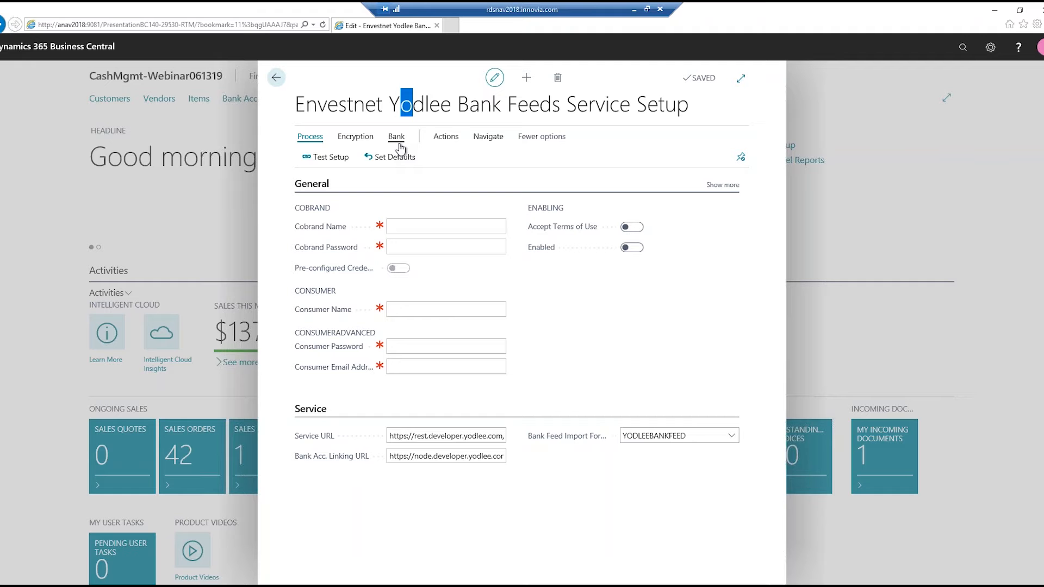
{"action": "left_click", "coordinate": [276, 78]}
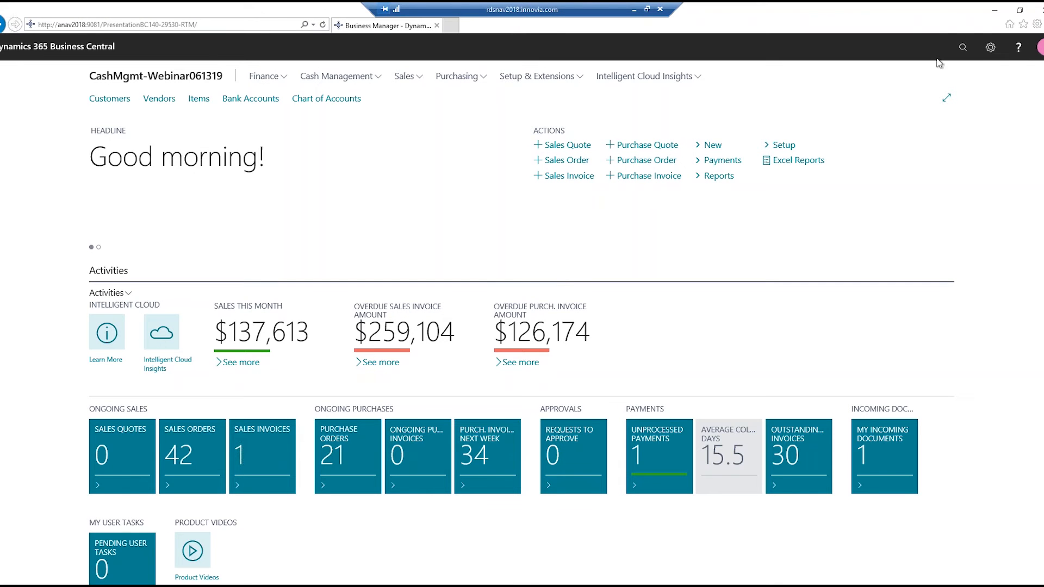
- Search for "data exchange def" and open the Data Exchange Definitions list in the expanded page view
{"action": "left_click", "coordinate": [971, 50]}
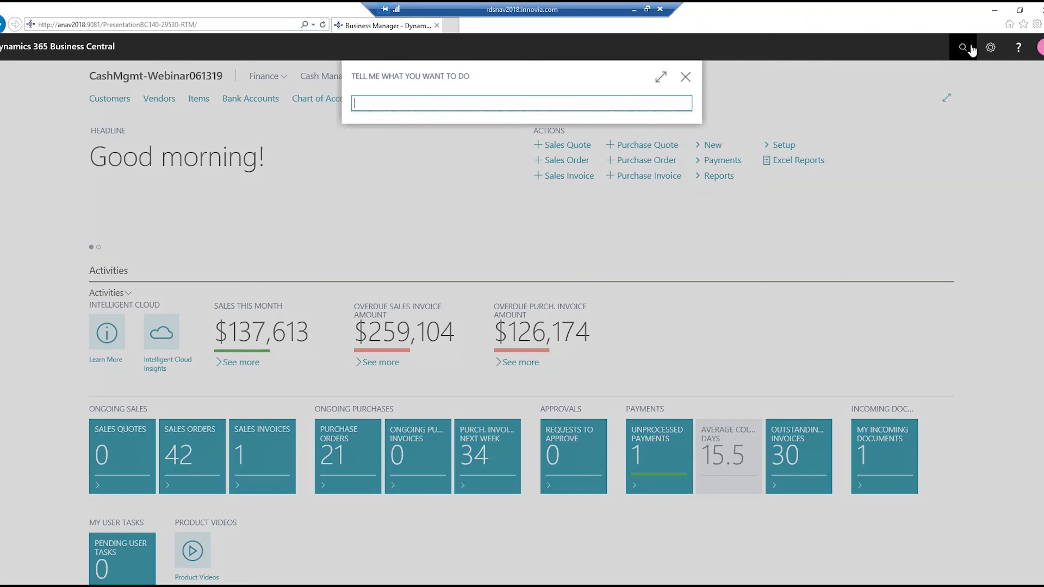
{"action": "type", "text": "data exchange"}
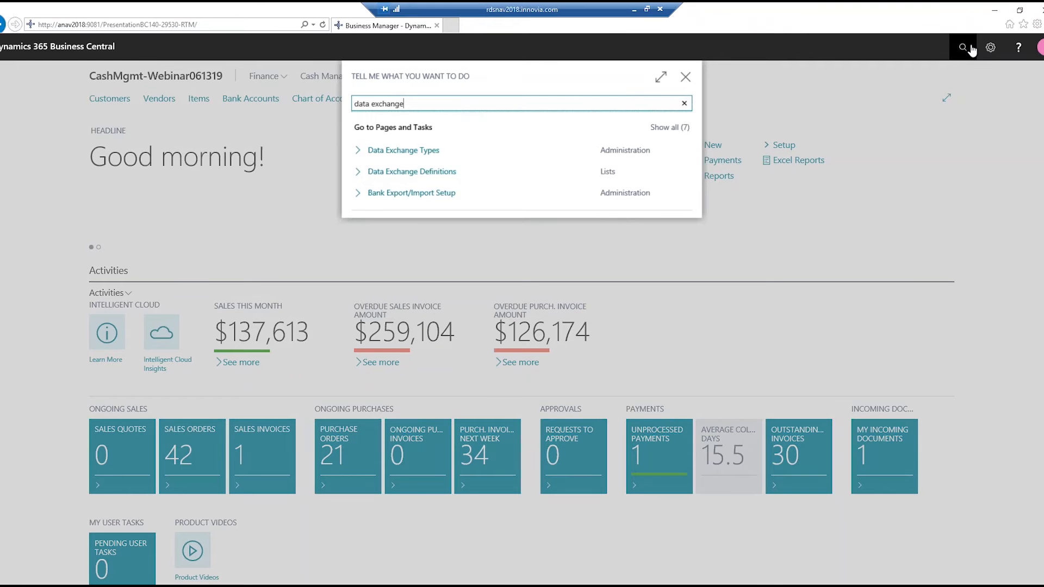
{"action": "type", "text": " def"}
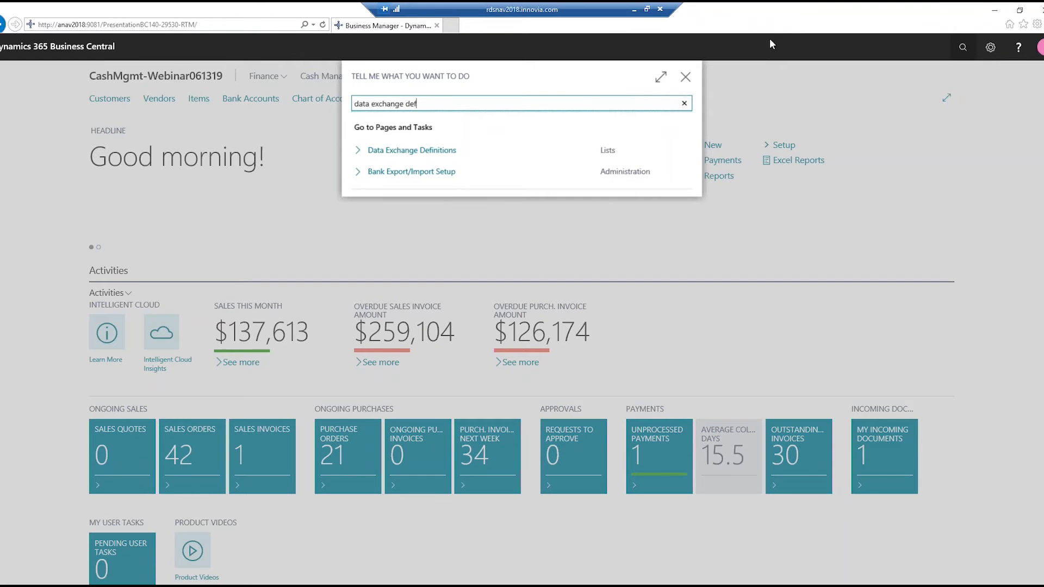
{"action": "left_click", "coordinate": [438, 156]}
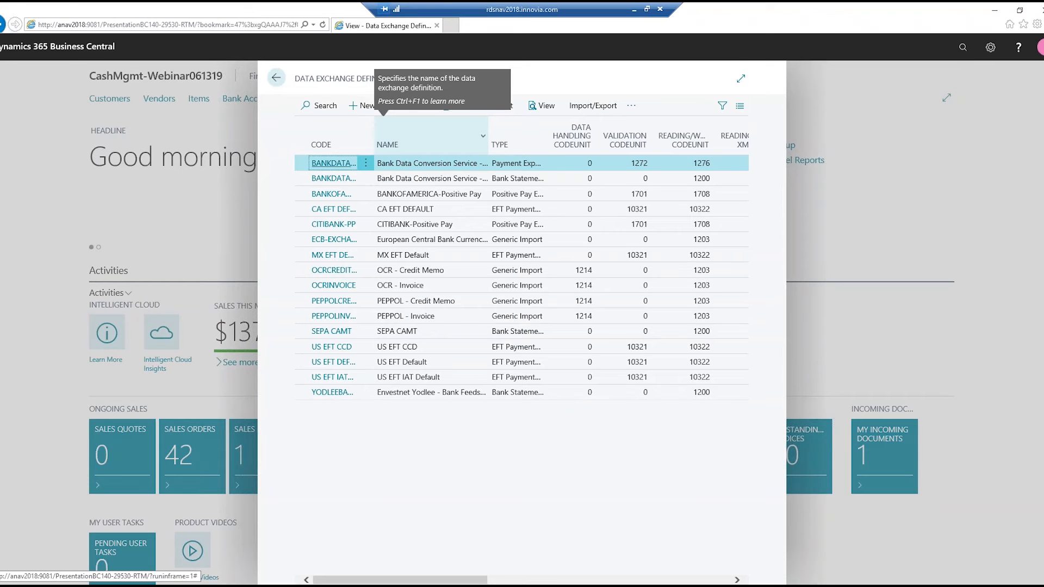
{"action": "left_click", "coordinate": [740, 78]}
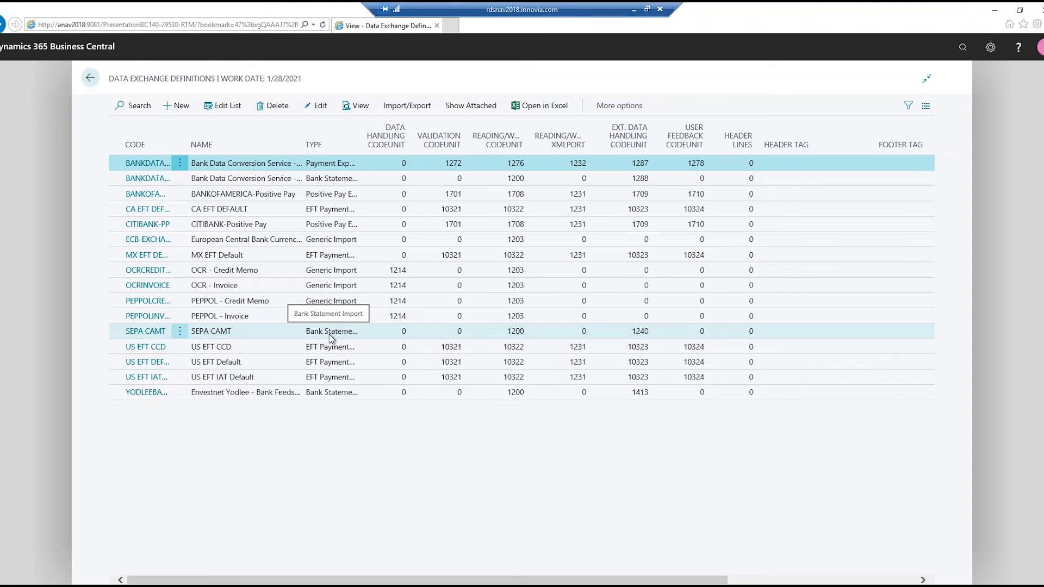
- Open the SEPA CAMT data exchange definition and examine the available File Type and Type options without changing them
{"action": "left_click", "coordinate": [157, 337]}
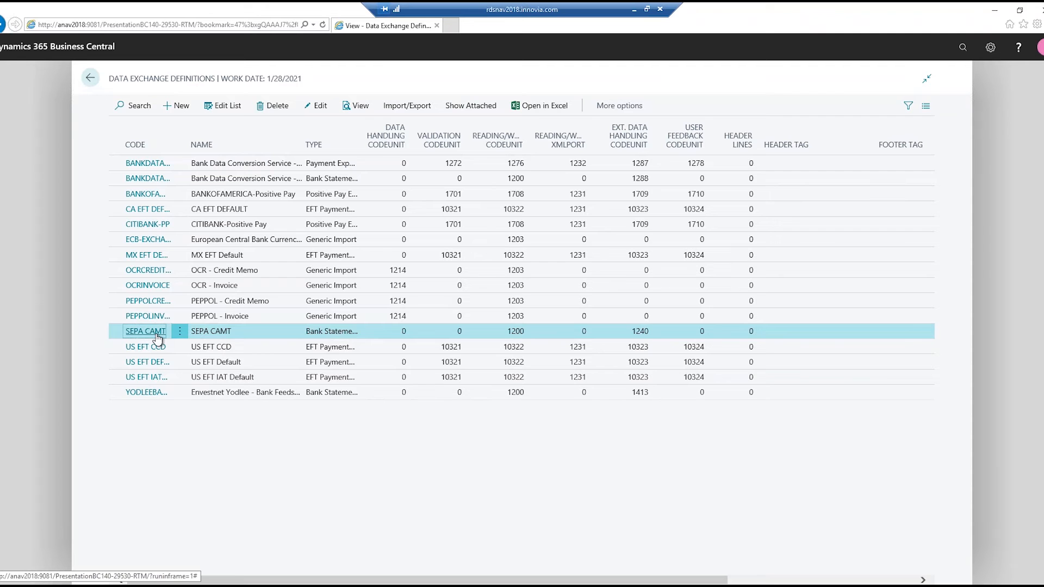
{"action": "left_click", "coordinate": [157, 337]}
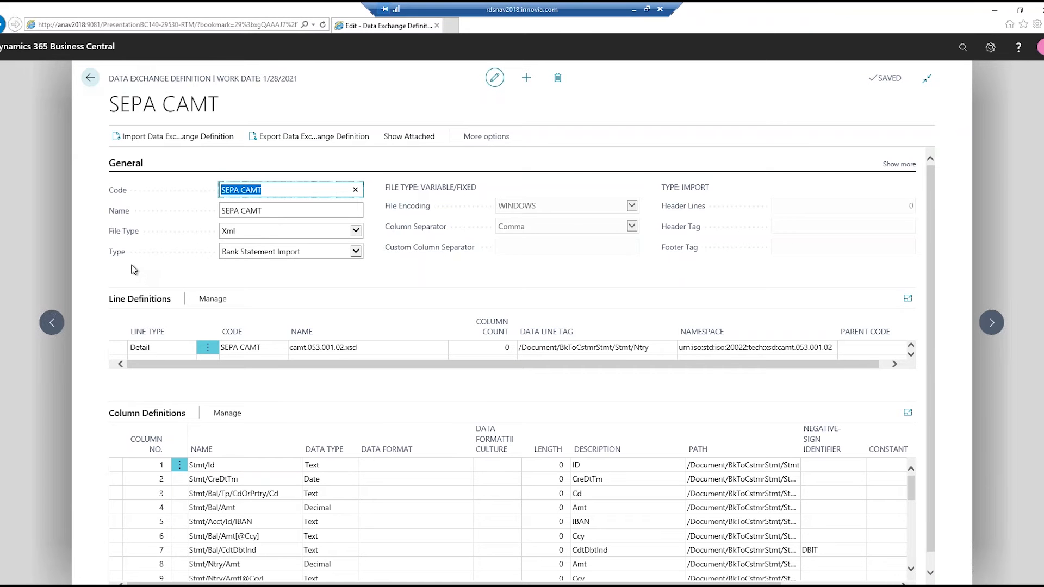
{"action": "left_click", "coordinate": [351, 235]}
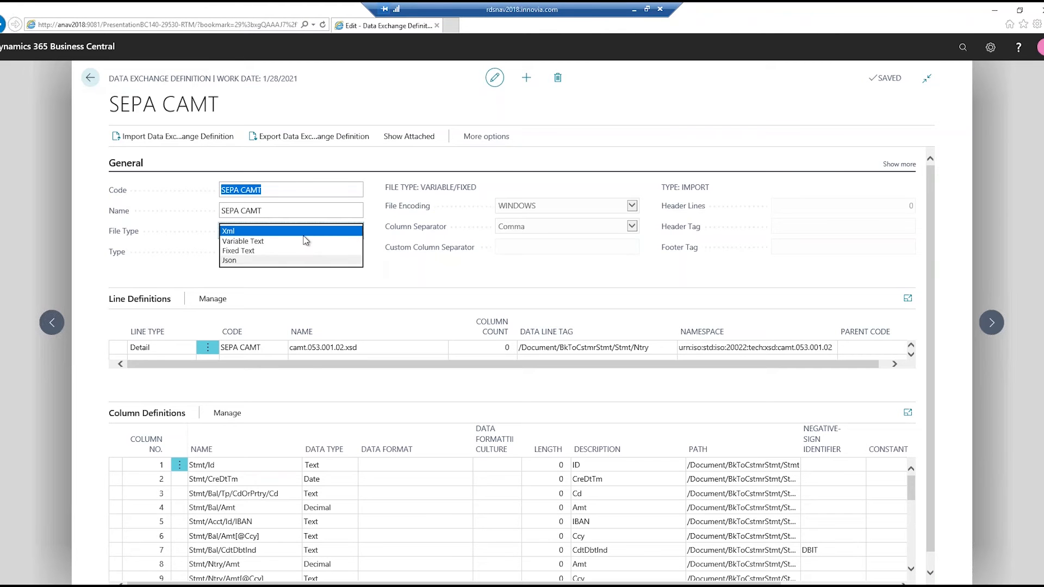
{"action": "left_click", "coordinate": [379, 274]}
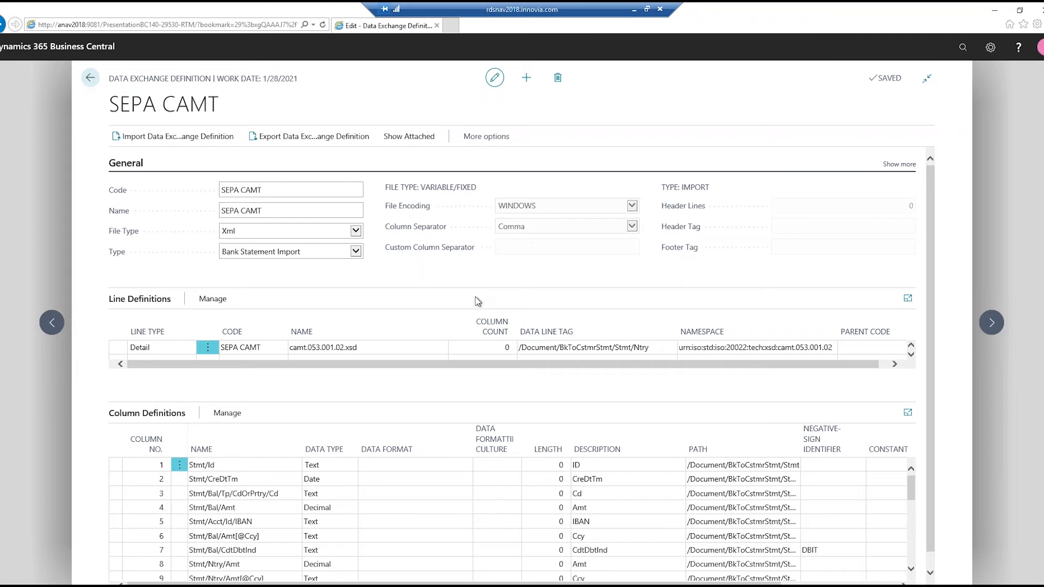
{"action": "left_click", "coordinate": [357, 253]}
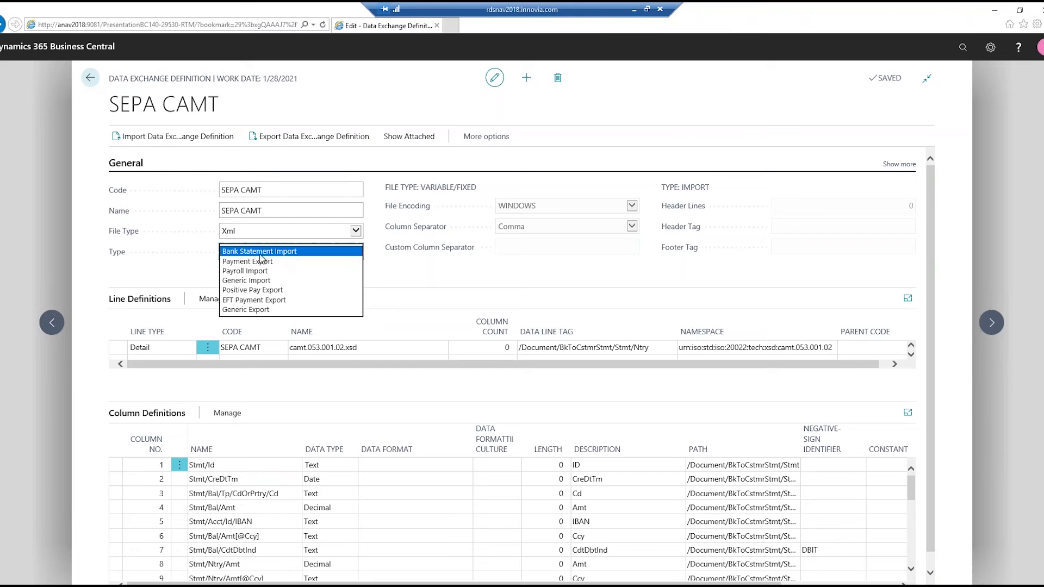
{"action": "left_click", "coordinate": [387, 288]}
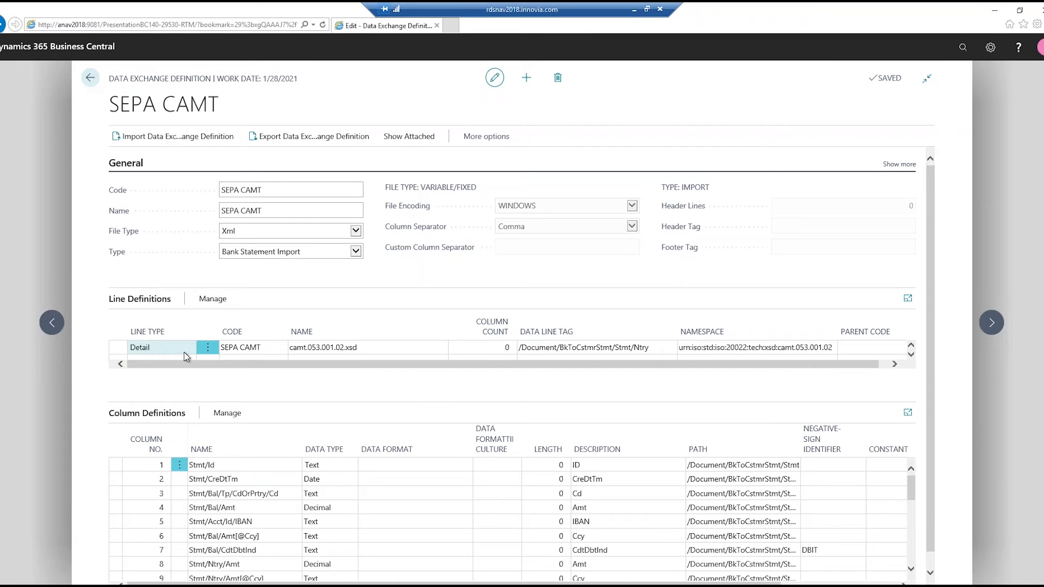
- View the field mapping of the SEPA CAMT line definition and return to the home page
{"action": "left_click", "coordinate": [211, 303]}
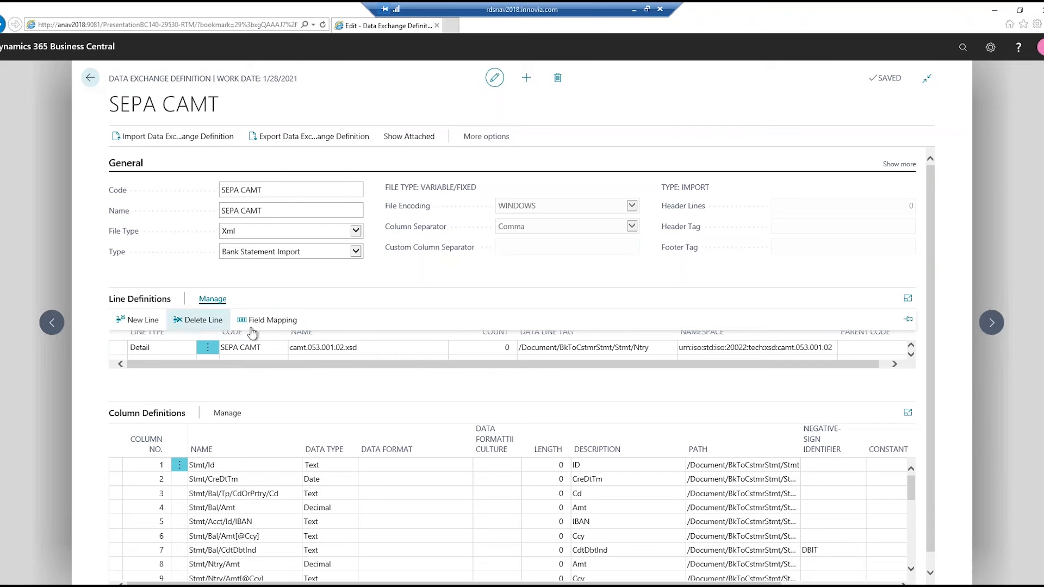
{"action": "left_click", "coordinate": [269, 321]}
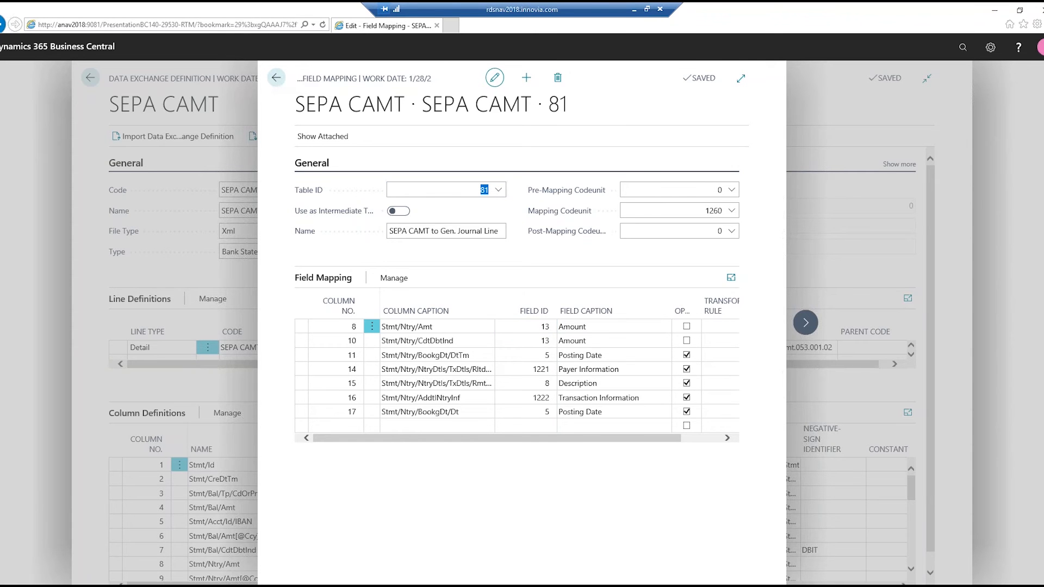
{"action": "left_click", "coordinate": [276, 78]}
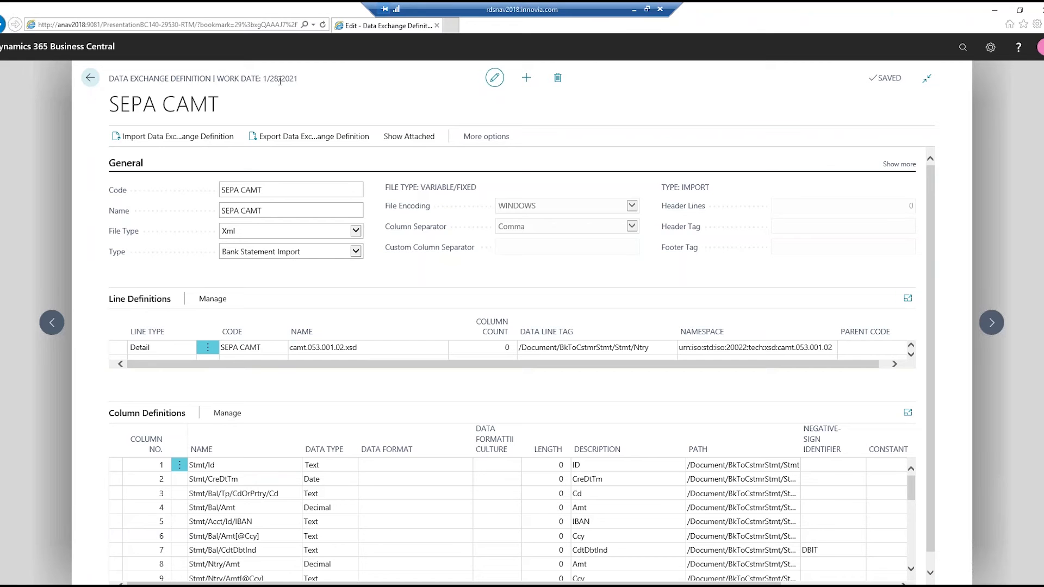
{"action": "left_click", "coordinate": [90, 78]}
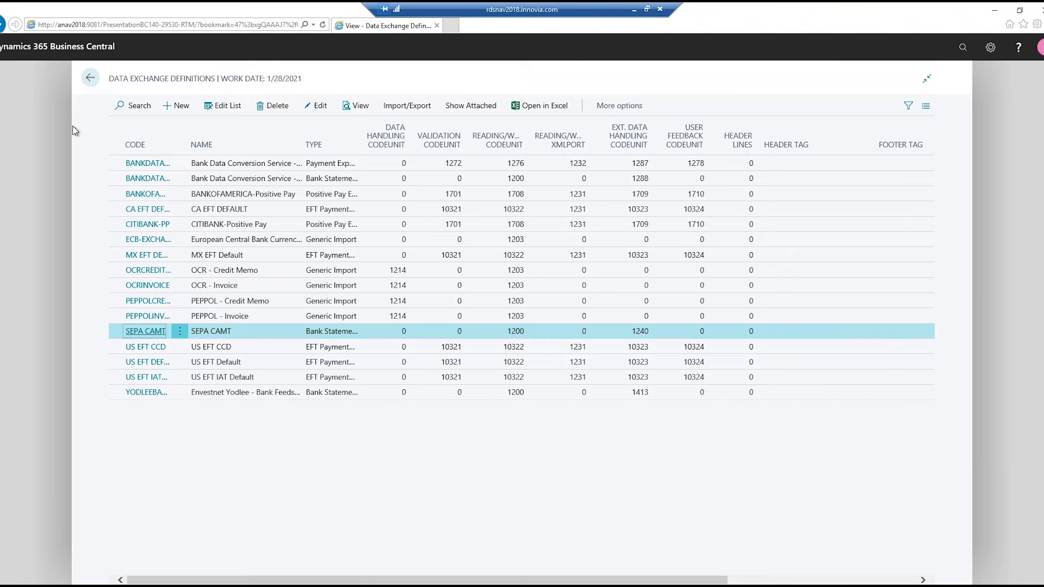
{"action": "left_click", "coordinate": [90, 77]}
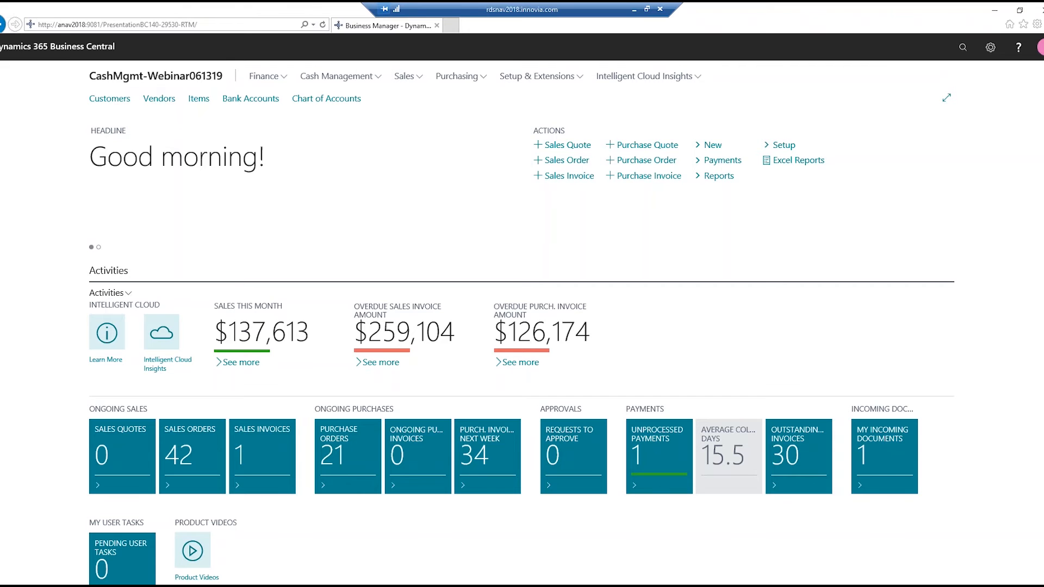
- Open the WWB-USD bank account card from the Bank Accounts list and go to its Transfer section
{"action": "left_click", "coordinate": [256, 103]}
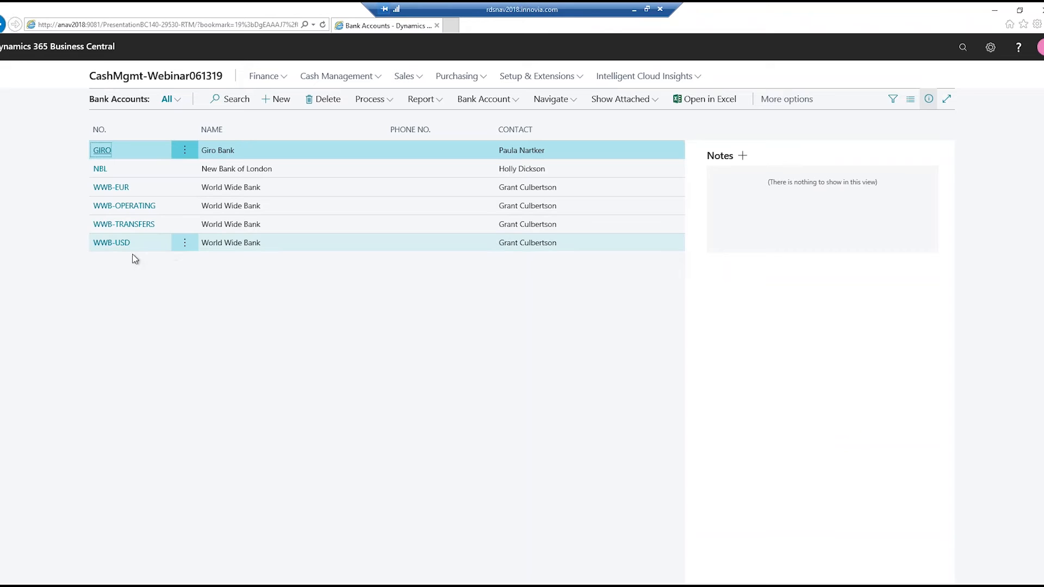
{"action": "left_click", "coordinate": [111, 249]}
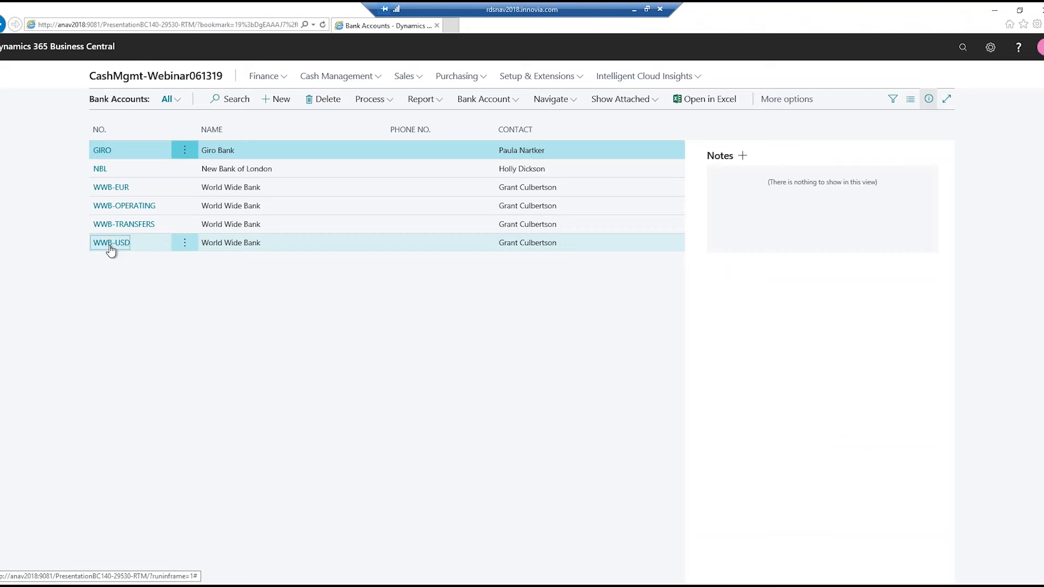
{"action": "left_click", "coordinate": [110, 243]}
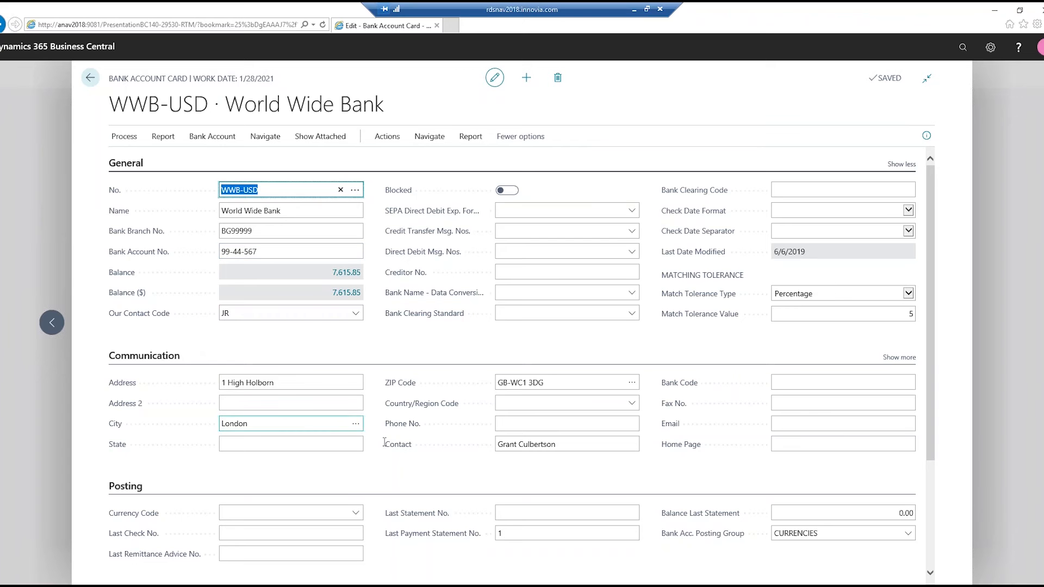
{"action": "scroll", "coordinate": [932, 260], "scroll_direction": "down", "scroll_amount": 3}
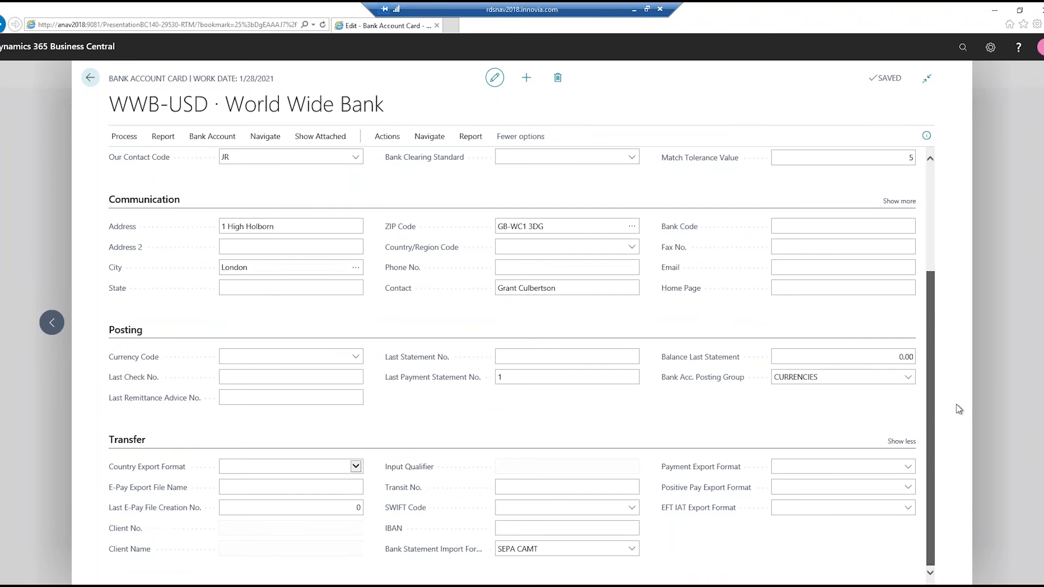
- Enter the bank's transit number in the Transfer details of the WWB-USD bank account
{"action": "right_click", "coordinate": [234, 551]}
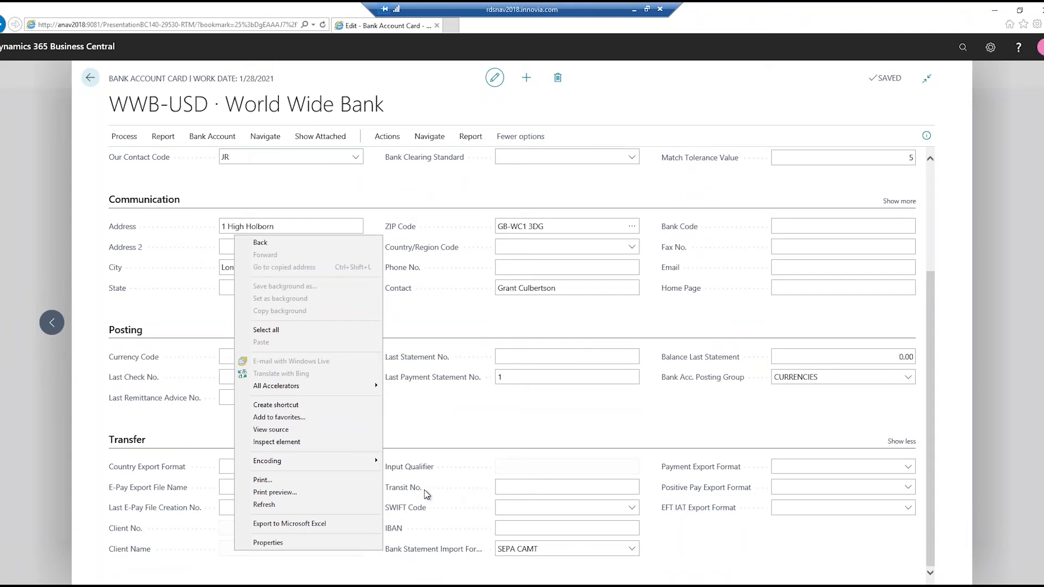
{"action": "left_click", "coordinate": [587, 492]}
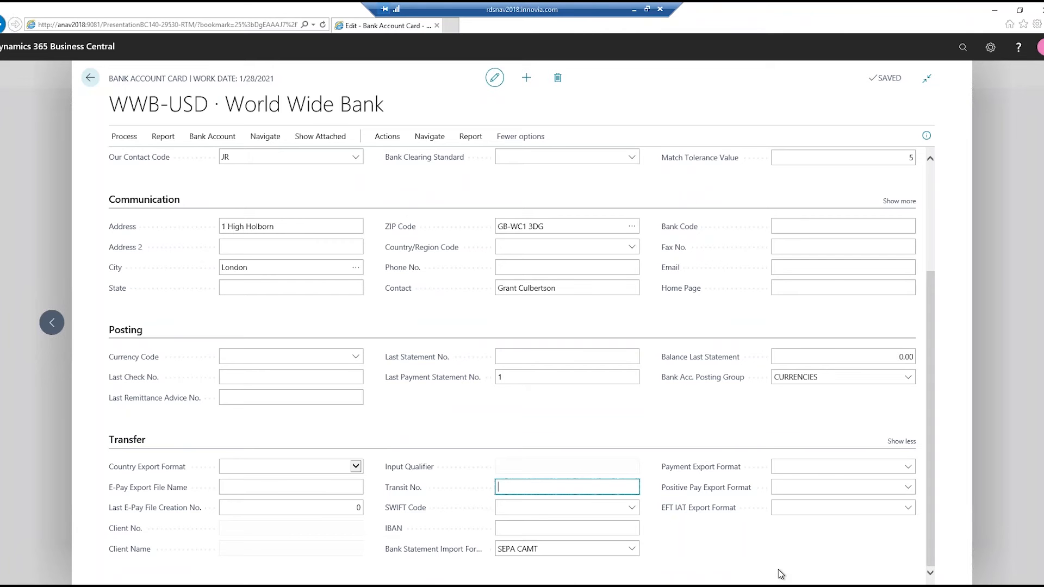
{"action": "left_click", "coordinate": [494, 77]}
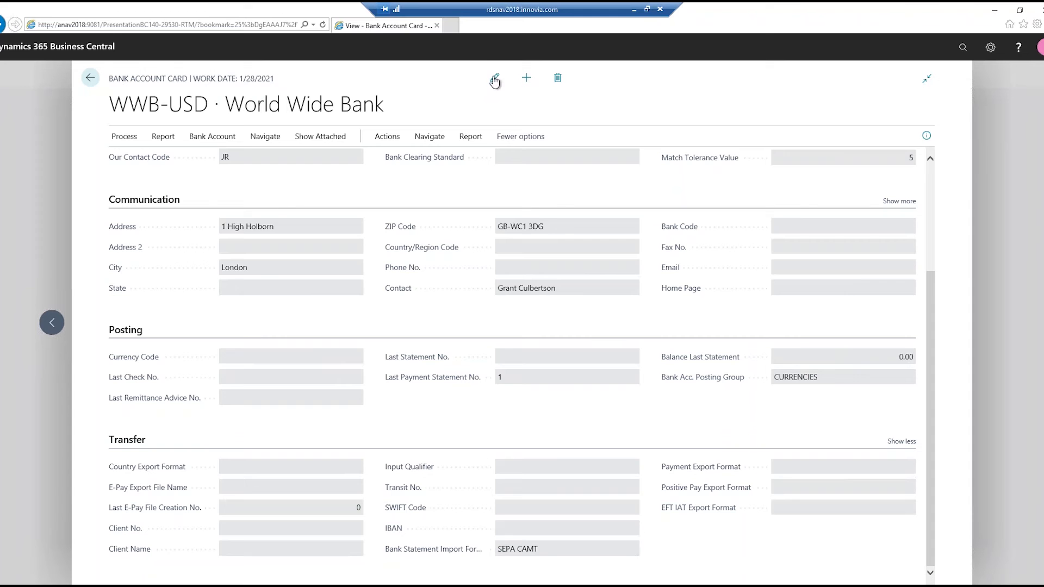
{"action": "left_click", "coordinate": [527, 483]}
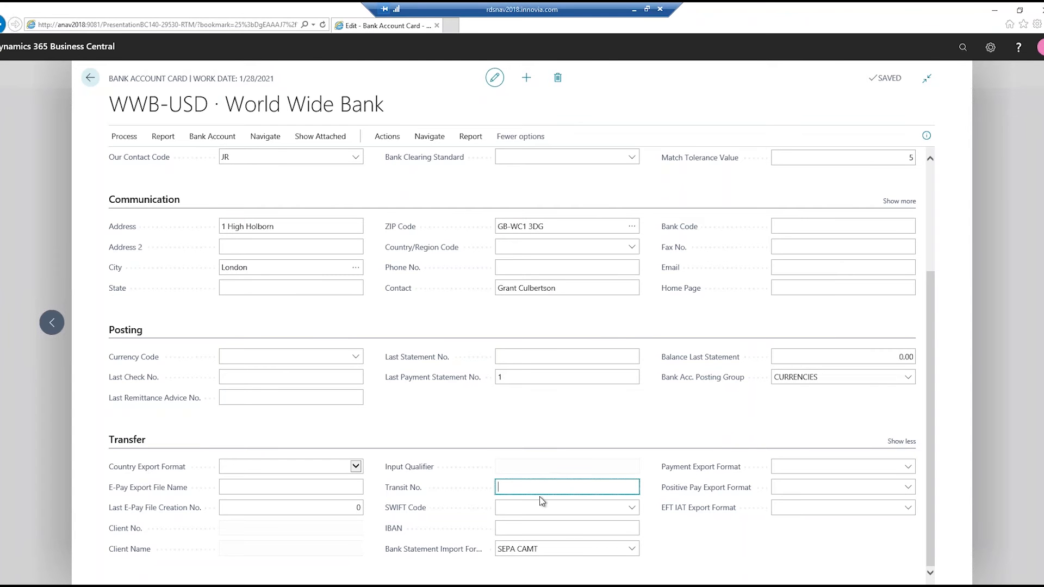
{"action": "type", "text": "012382332"}
{"action": "key", "text": "Tab"}
- Examine the Bank Statement Import Format description and options without changing them, and return to the Bank Accounts list
{"action": "mouse_move", "coordinate": [413, 558]}
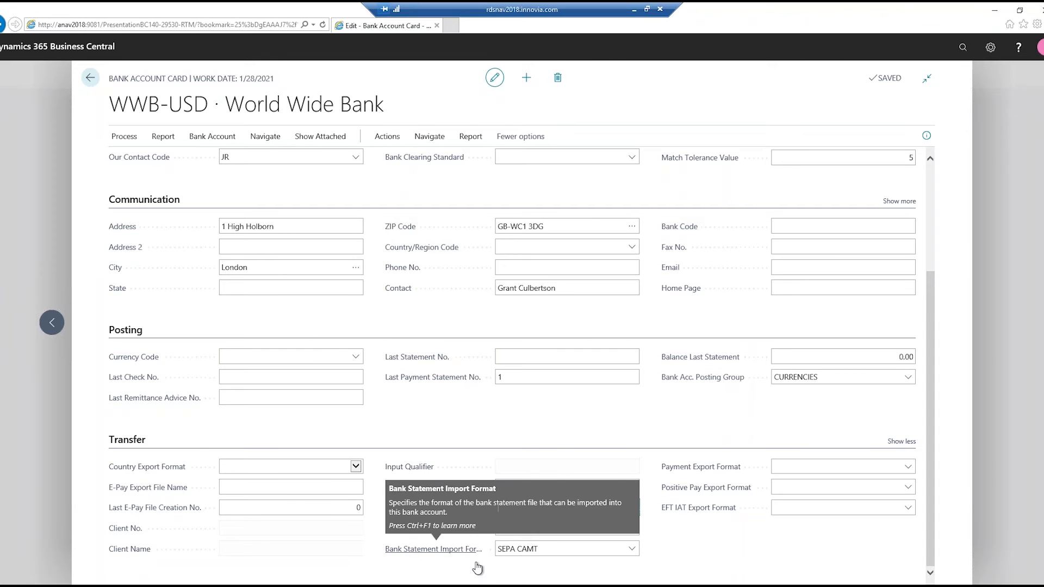
{"action": "left_click", "coordinate": [636, 551]}
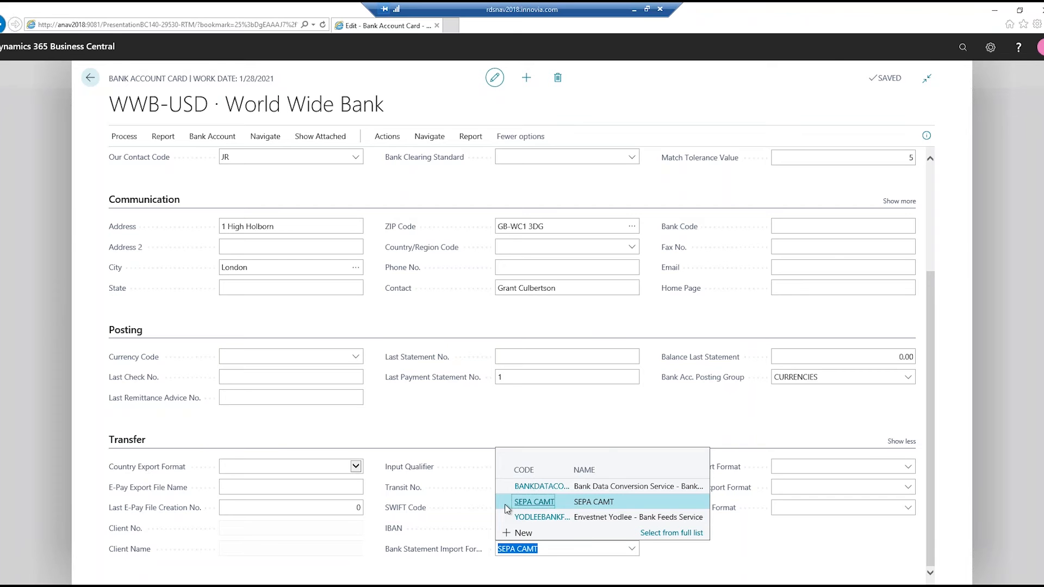
{"action": "left_click", "coordinate": [709, 576]}
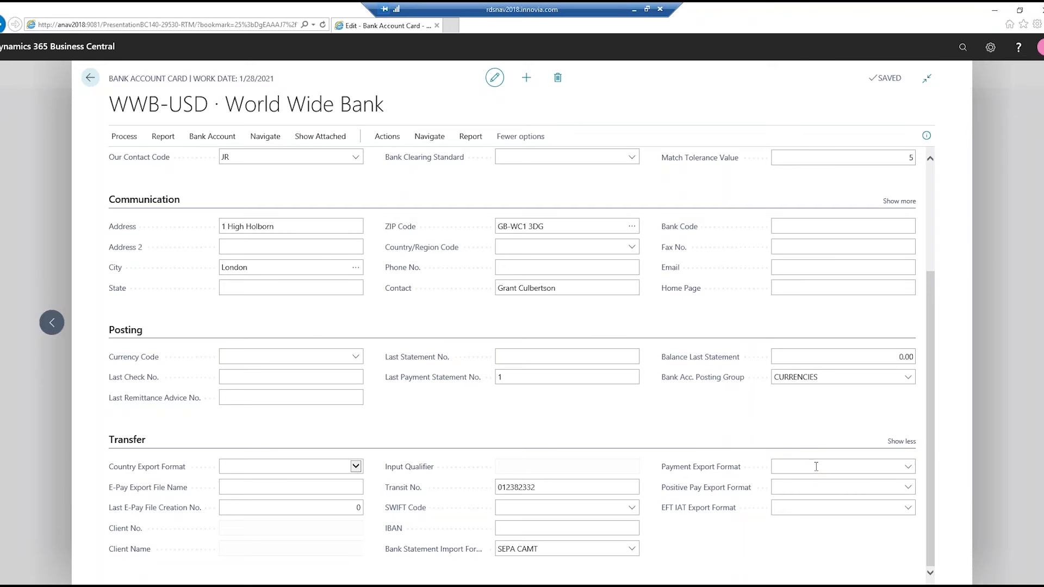
{"action": "left_click", "coordinate": [836, 492]}
{"action": "left_click", "coordinate": [91, 79]}
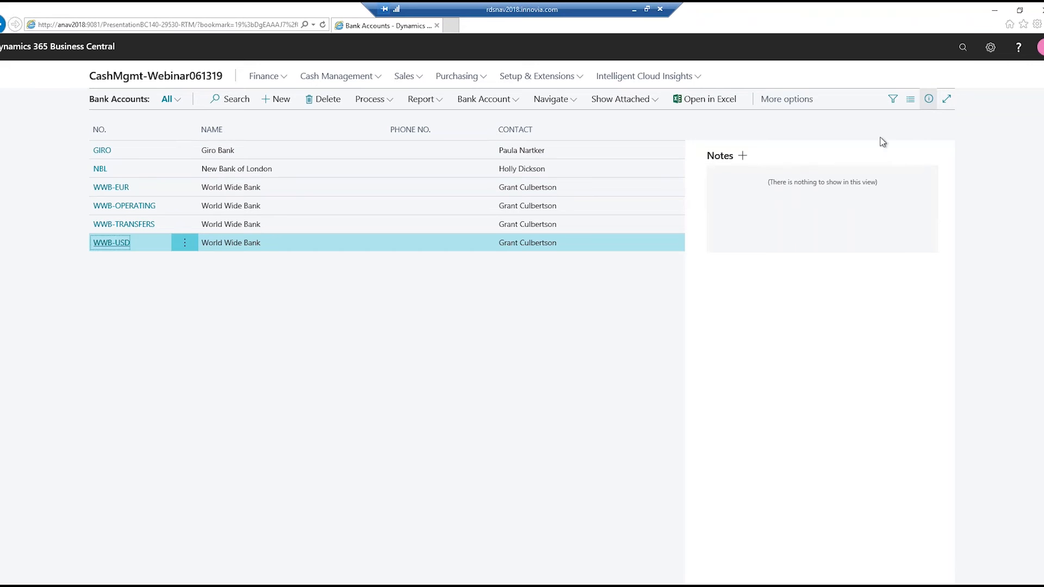
{"action": "left_click", "coordinate": [963, 50]}
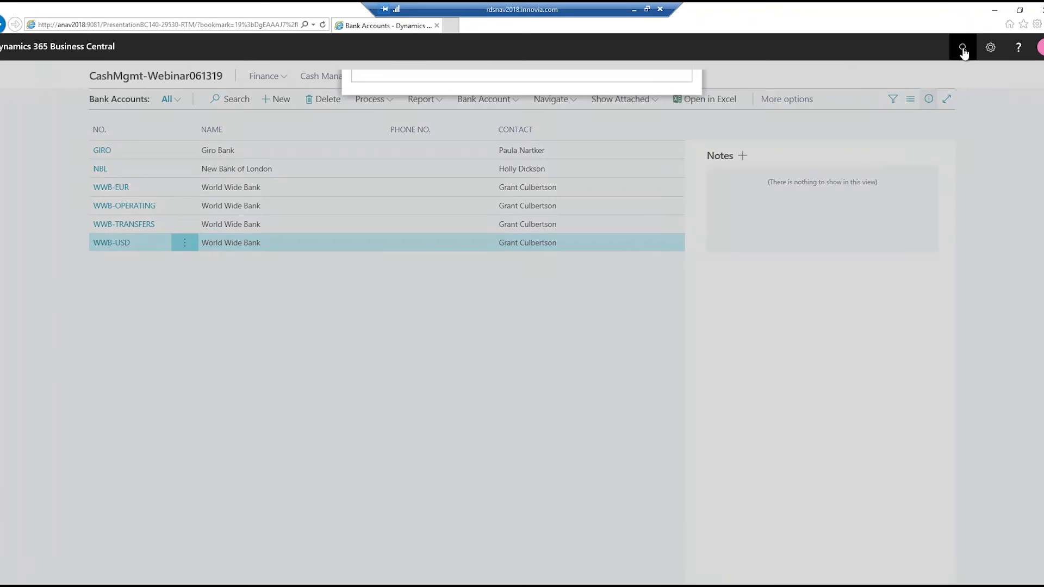
{"action": "type", "text": "payment"}
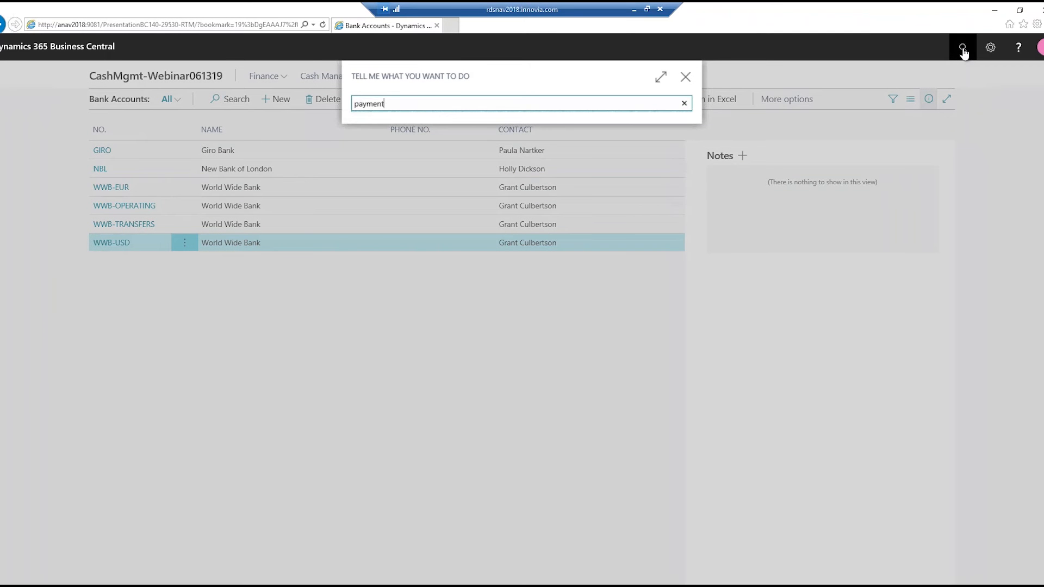
{"action": "type", "text": " rec"}
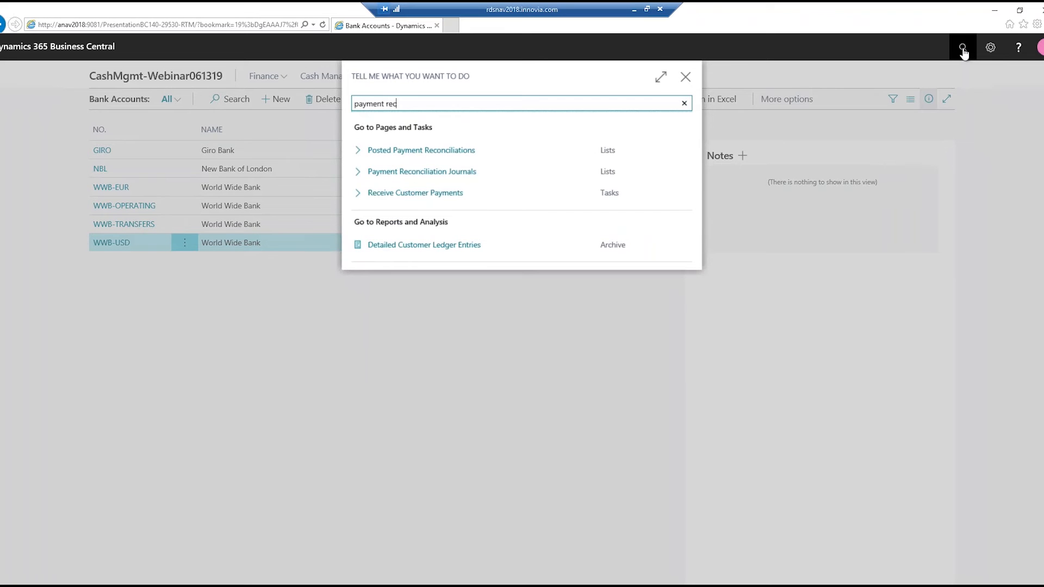
{"action": "type", "text": " set"}
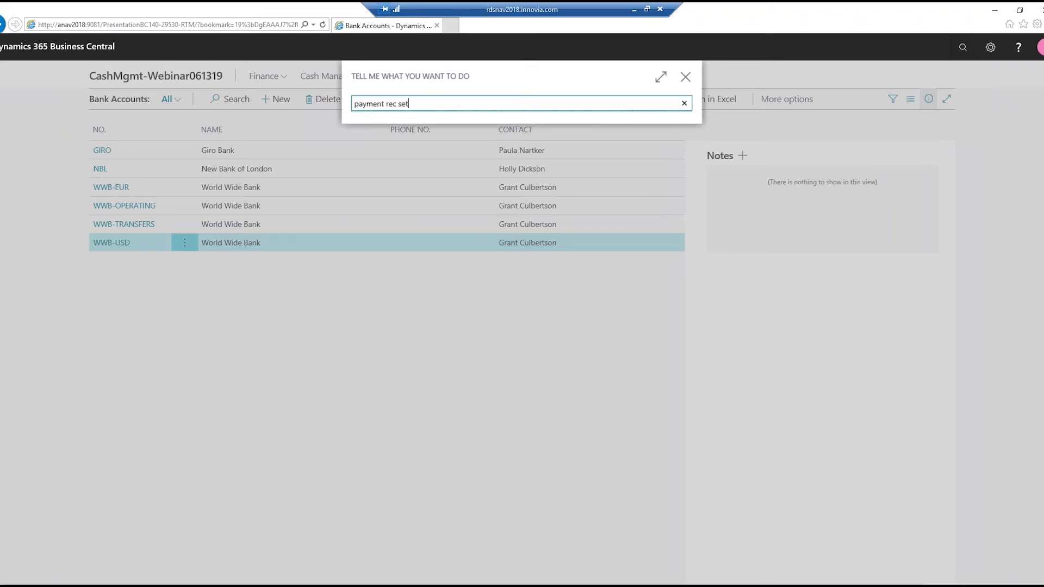
{"action": "key", "text": "BackSpace"}
{"action": "key", "text": "BackSpace"}
{"action": "key", "text": "BackSpace"}
{"action": "key", "text": "BackSpace"}
{"action": "key", "text": "BackSpace"}
{"action": "key", "text": "BackSpace"}
{"action": "key", "text": "BackSpace"}
{"action": "key", "text": "BackSpace"}
{"action": "key", "text": "BackSpace"}
{"action": "key", "text": "BackSpace"}
{"action": "key", "text": "BackSpace"}
{"action": "key", "text": "BackSpace"}
{"action": "key", "text": "BackSpace"}
{"action": "key", "text": "BackSpace"}
{"action": "type", "text": "setup"}
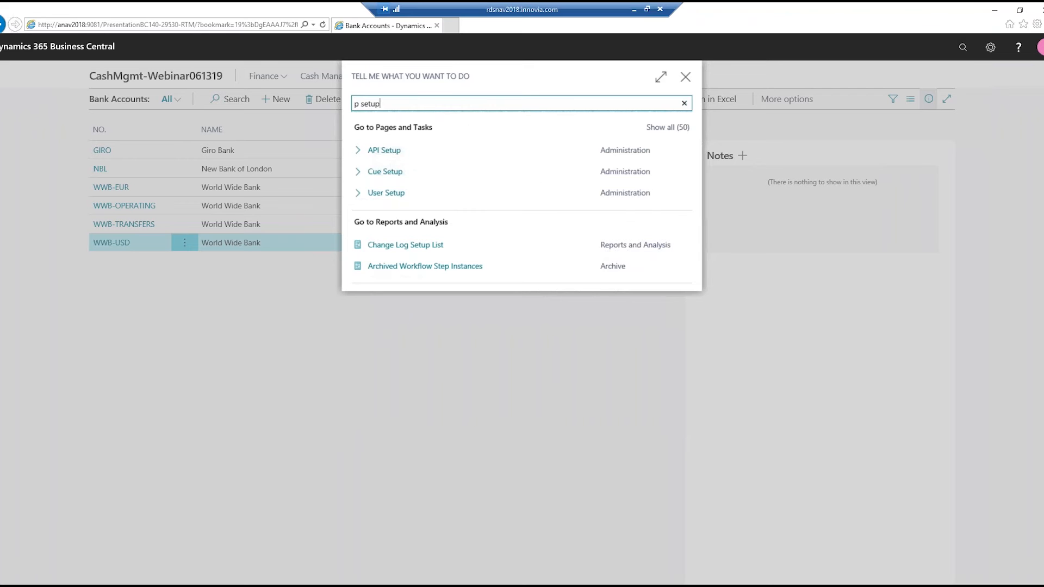
{"action": "key", "text": "BackSpace"}
{"action": "key", "text": "BackSpace"}
{"action": "key", "text": "BackSpace"}
{"action": "key", "text": "BackSpace"}
{"action": "key", "text": "BackSpace"}
{"action": "key", "text": "BackSpace"}
{"action": "type", "text": "ay"}
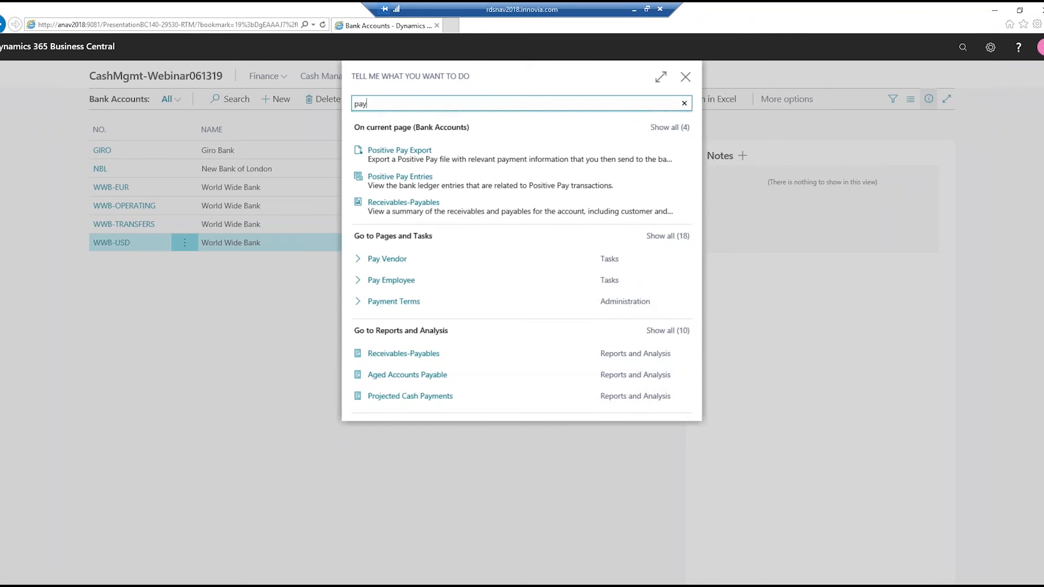
{"action": "left_click", "coordinate": [684, 77]}
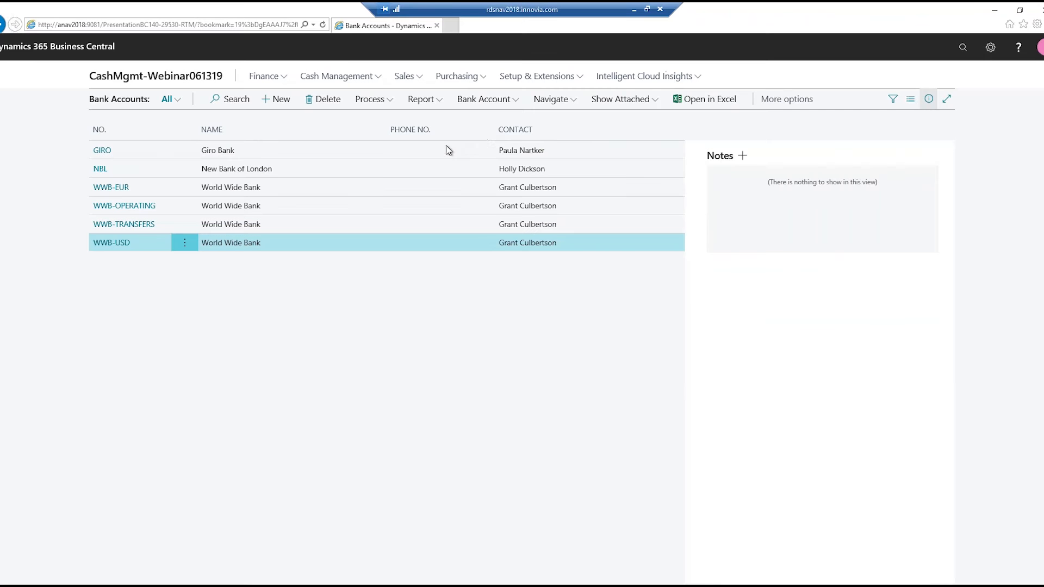
- Open the Payment Recon. Journals list and examine the commands available for the WWB-USD journal
{"action": "left_click", "coordinate": [377, 81]}
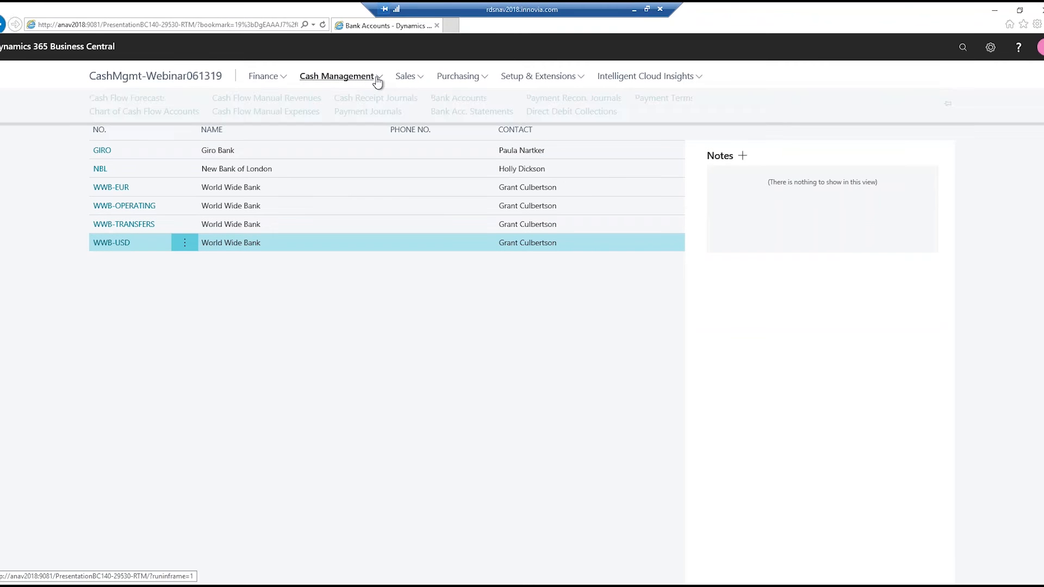
{"action": "left_click", "coordinate": [600, 103]}
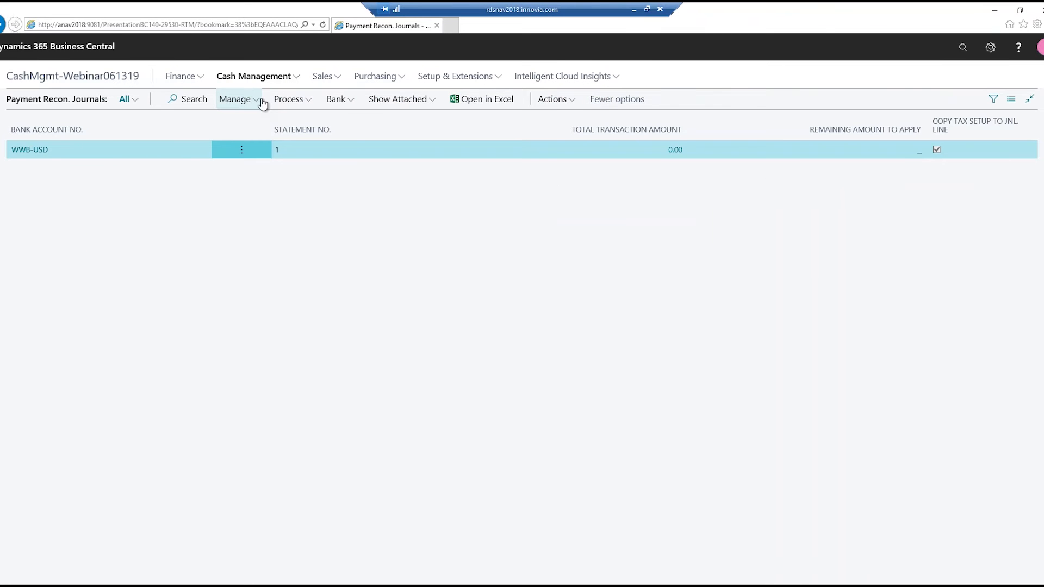
{"action": "left_click", "coordinate": [260, 103]}
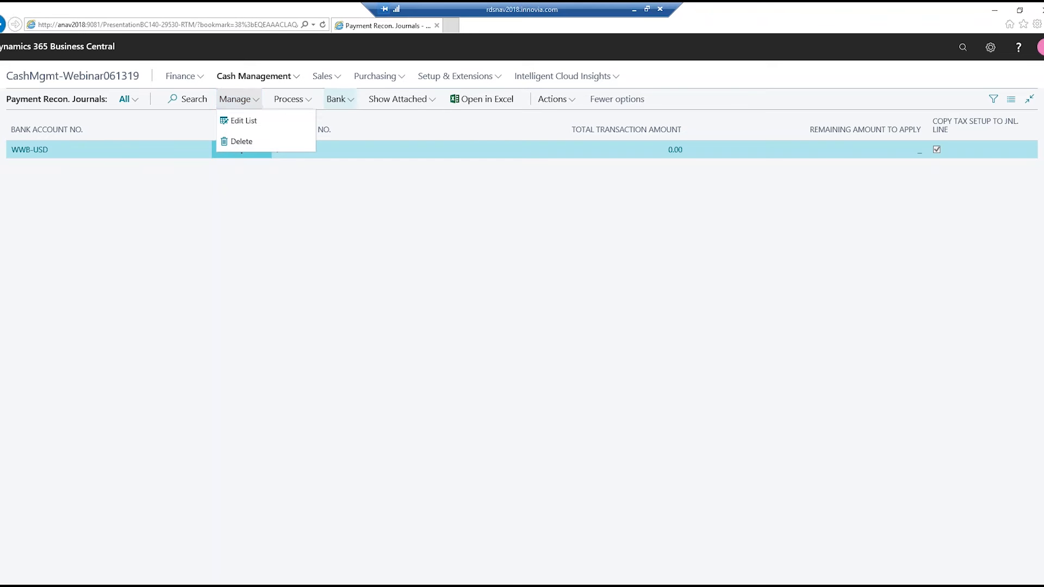
{"action": "left_click", "coordinate": [336, 99]}
{"action": "left_click", "coordinate": [422, 105]}
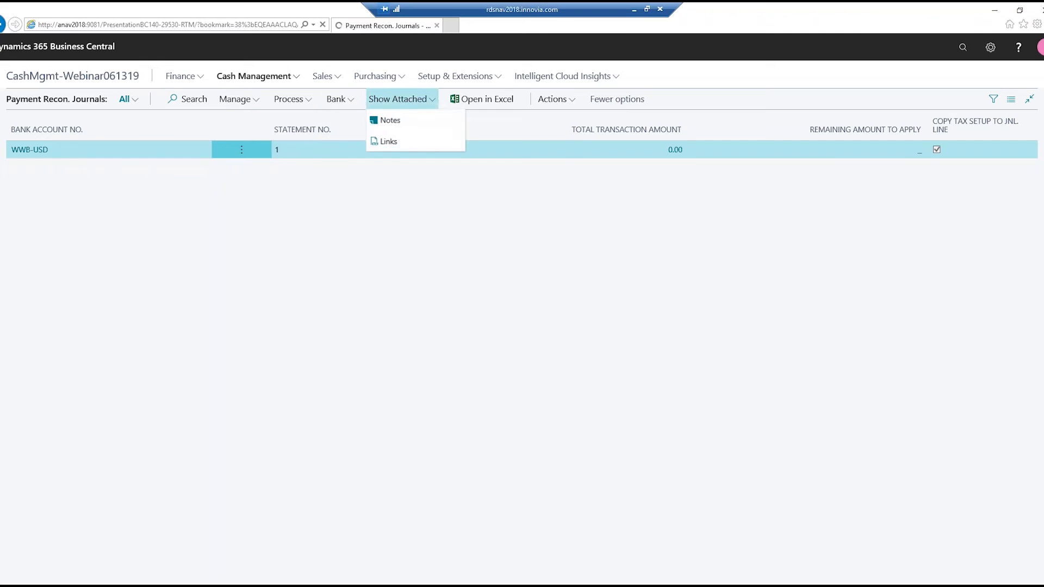
{"action": "left_click", "coordinate": [557, 103]}
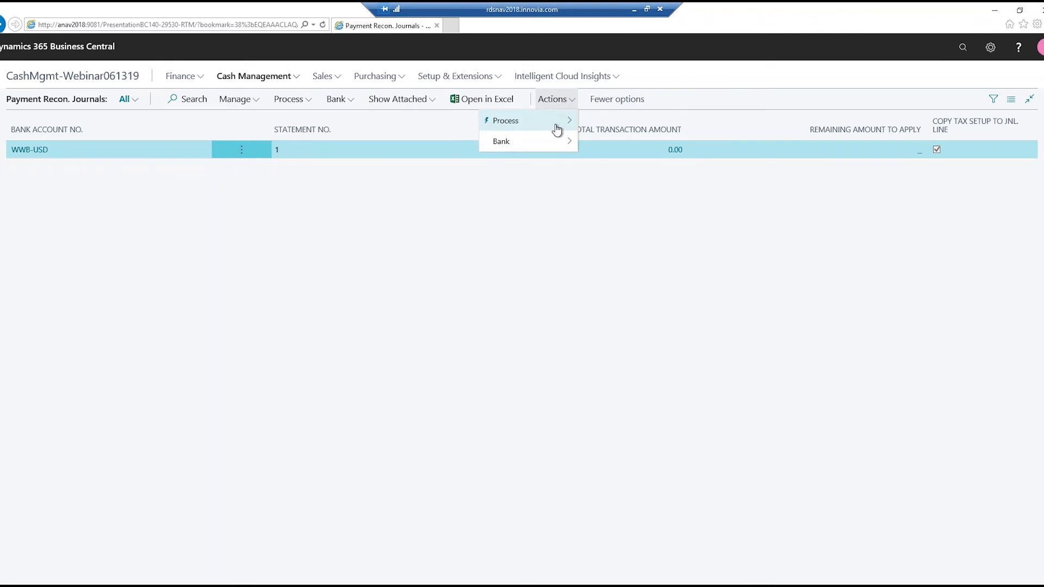
{"action": "mouse_move", "coordinate": [556, 128]}
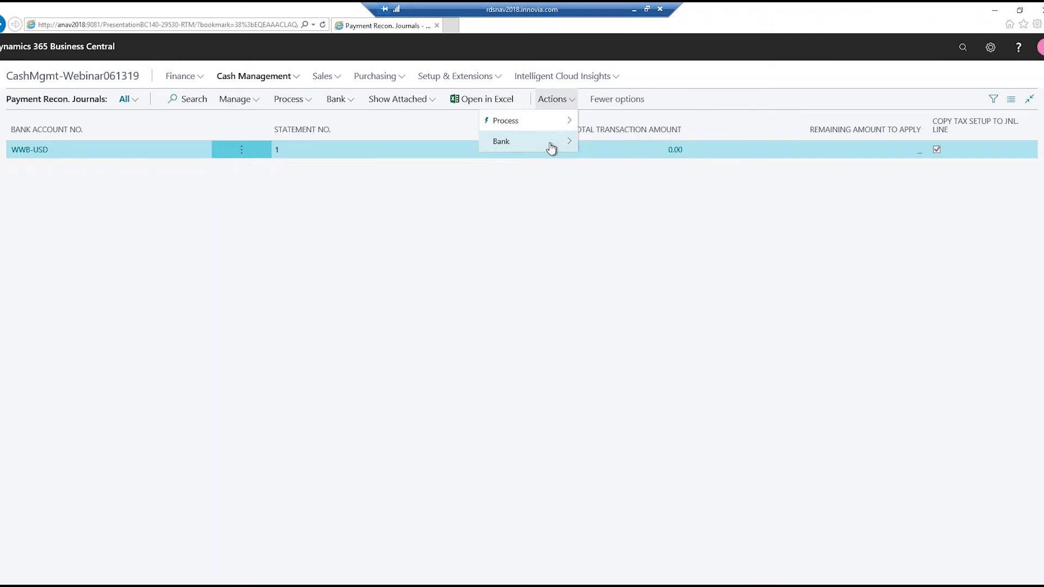
{"action": "mouse_move", "coordinate": [551, 148]}
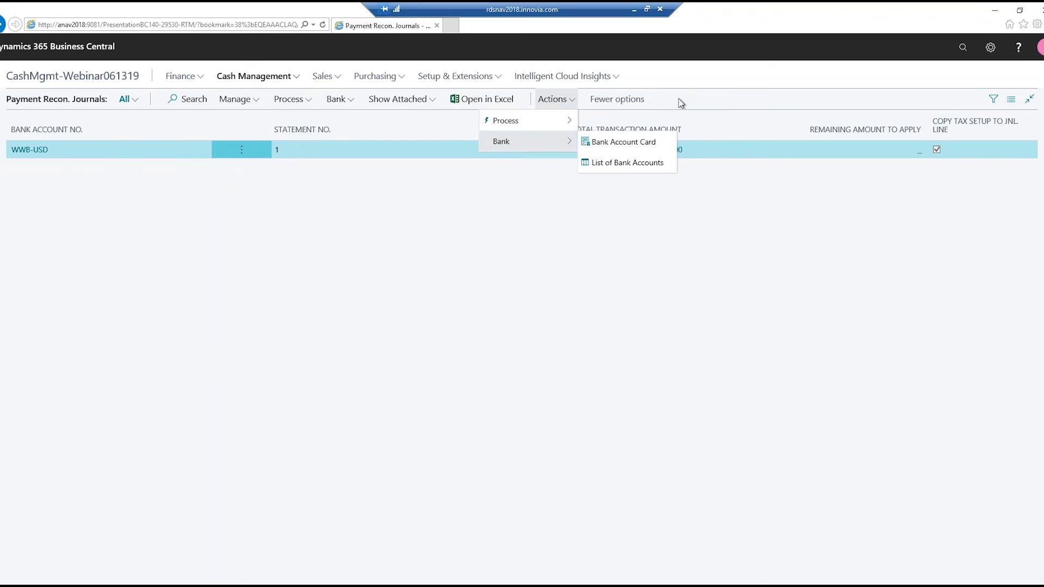
{"action": "left_click", "coordinate": [678, 101]}
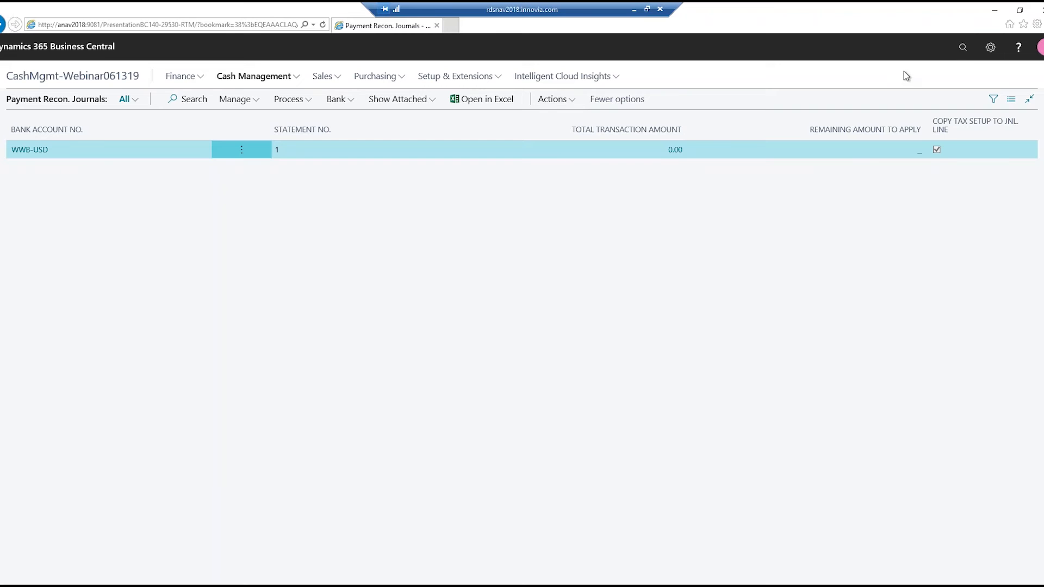
- Search for "payment appli" and open the Payment Application Rules page
{"action": "left_click", "coordinate": [961, 53]}
{"action": "type", "text": "payment a"}
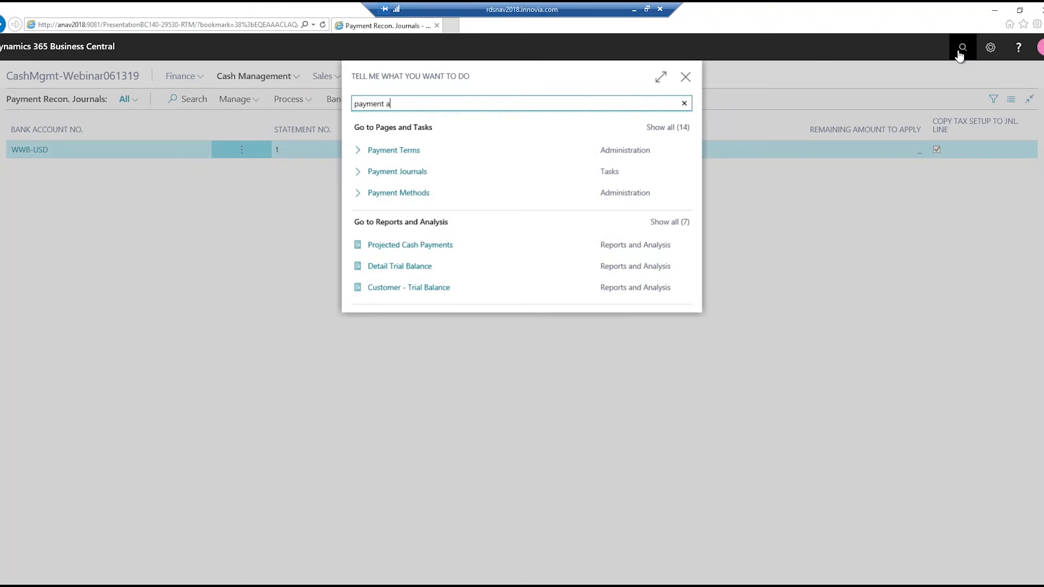
{"action": "type", "text": "ppli"}
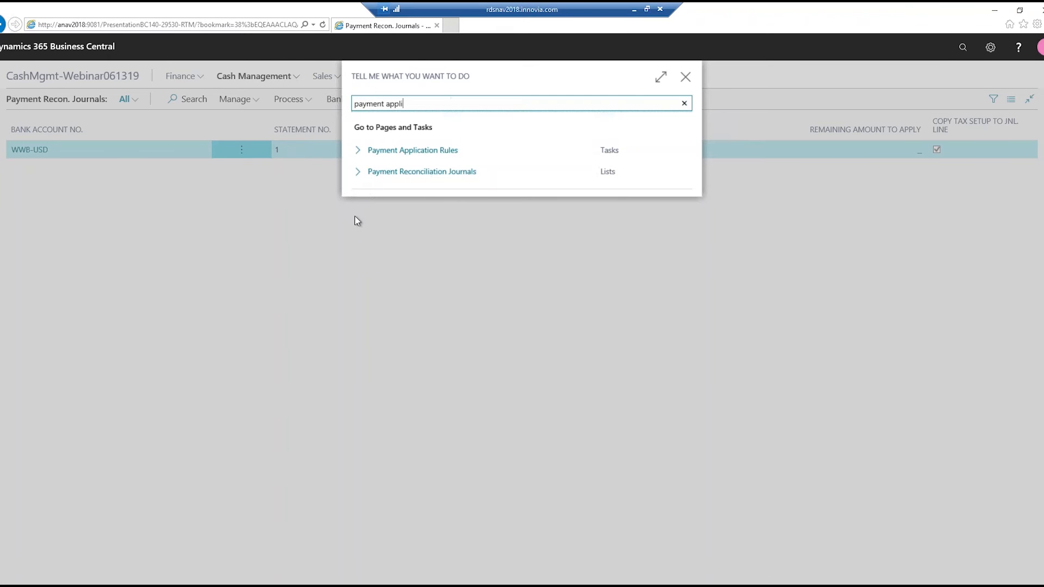
{"action": "left_click", "coordinate": [423, 156]}
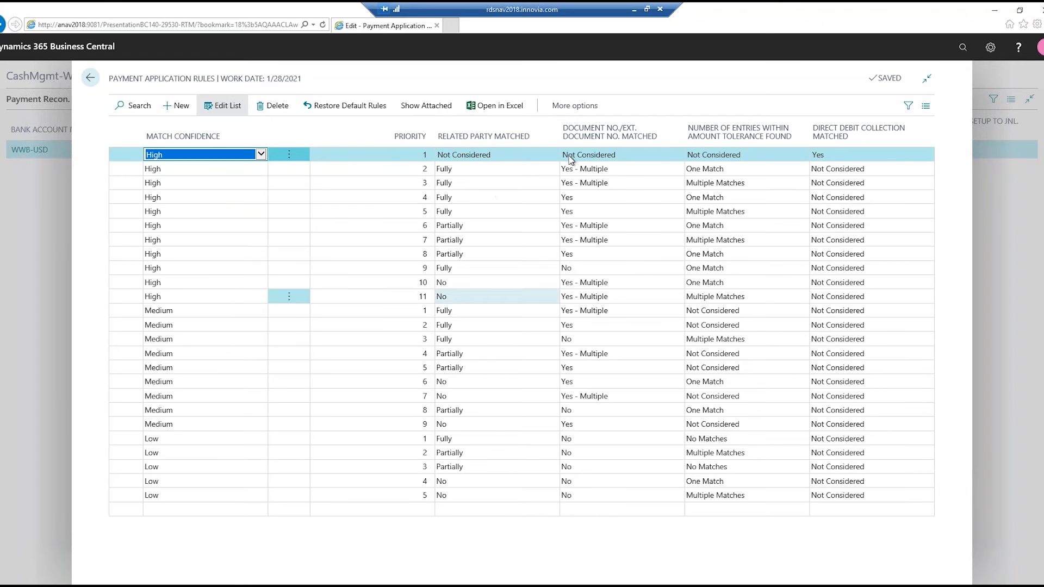
- Examine the document number, amount tolerance and direct debit matching columns of the payment application rules, and close the page
{"action": "mouse_move", "coordinate": [611, 143]}
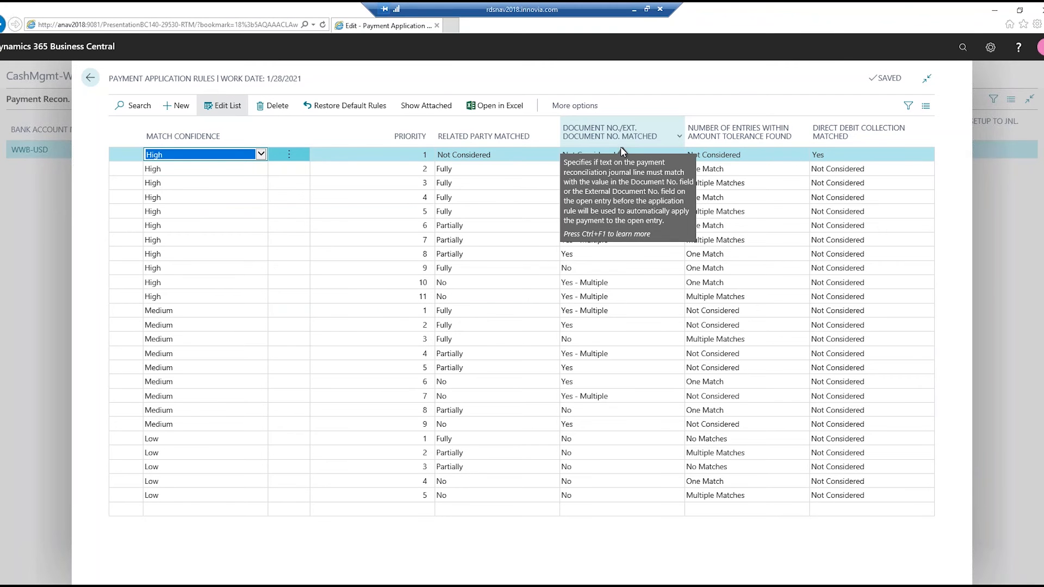
{"action": "mouse_move", "coordinate": [735, 146]}
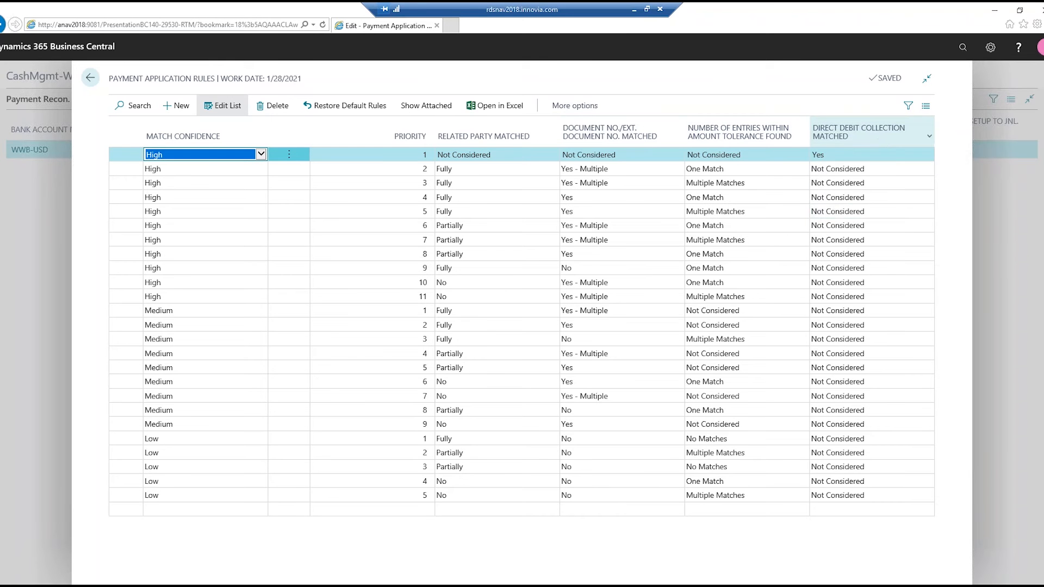
{"action": "mouse_move", "coordinate": [880, 144]}
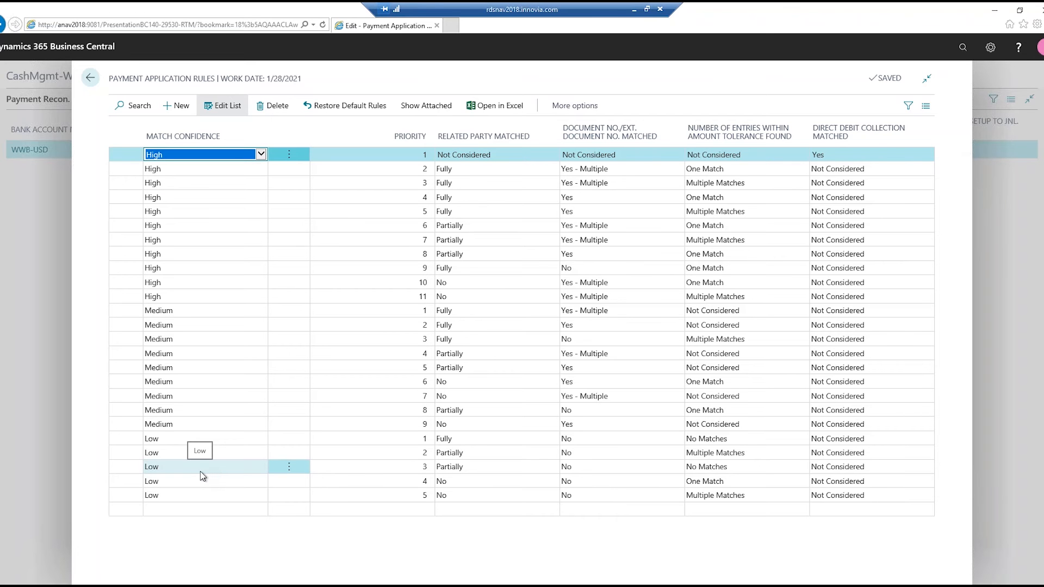
{"action": "left_click", "coordinate": [87, 83]}
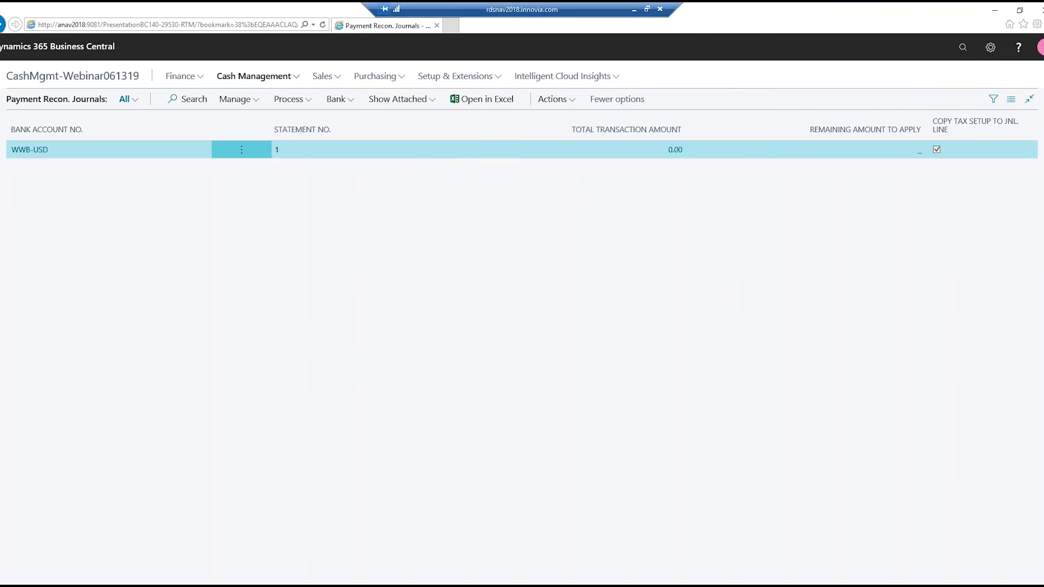
- Open the WWB-USD bank account card, examine the matching tolerance type and value without changing them, and return to the Bank Accounts list
{"action": "left_click", "coordinate": [291, 79]}
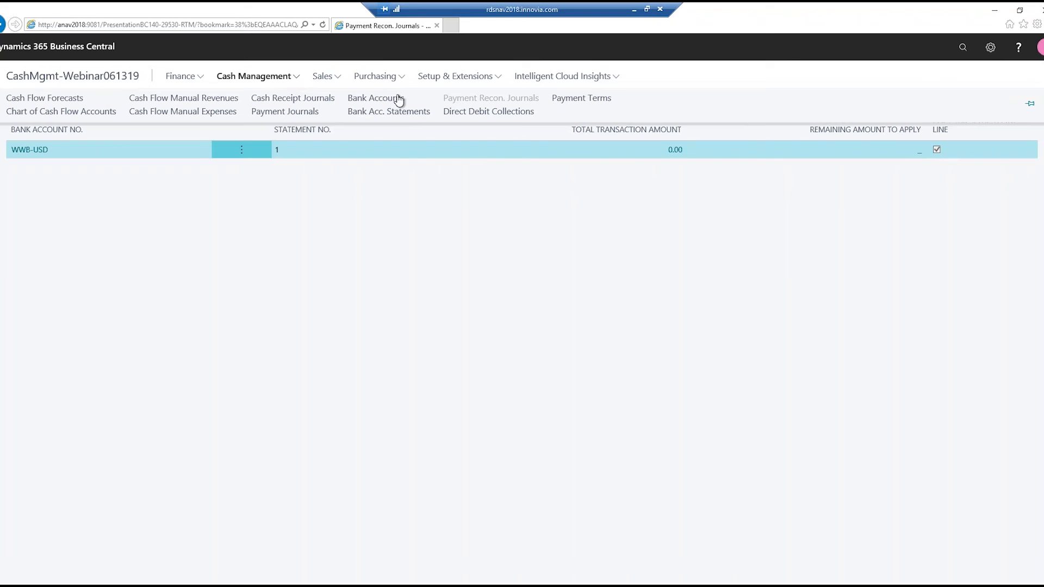
{"action": "left_click", "coordinate": [395, 99]}
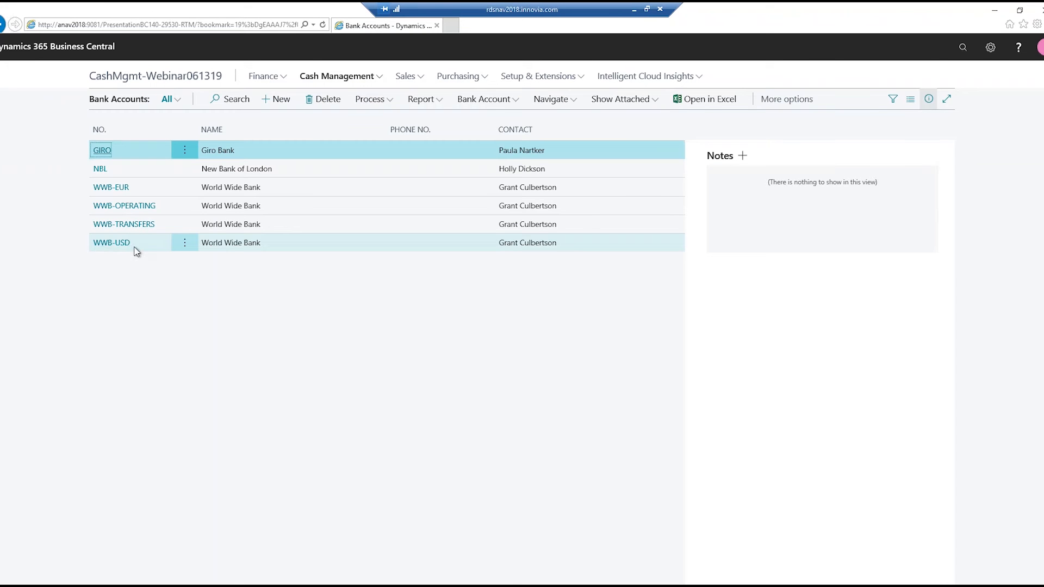
{"action": "left_click", "coordinate": [111, 243]}
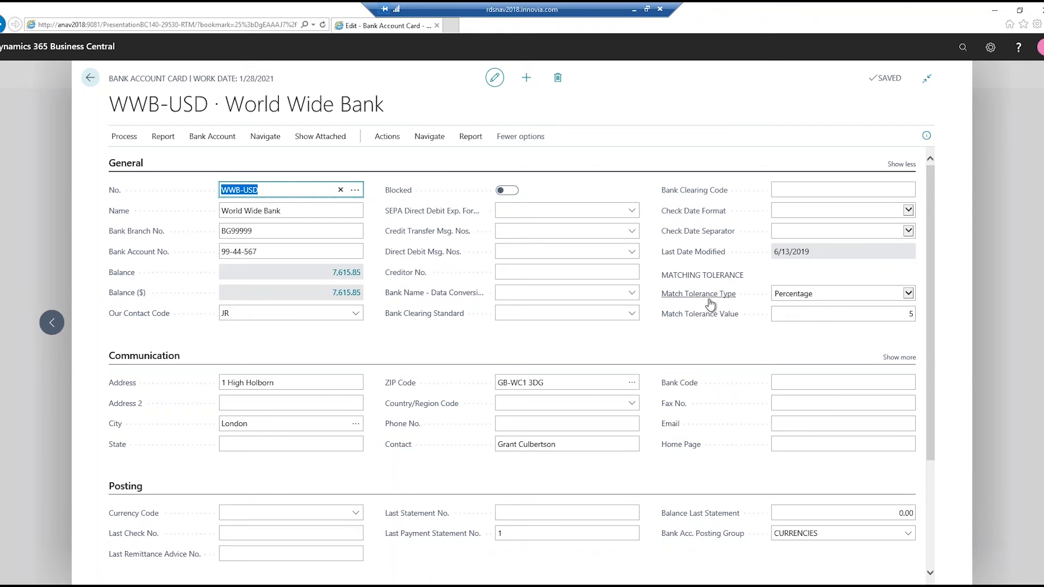
{"action": "left_click", "coordinate": [908, 293]}
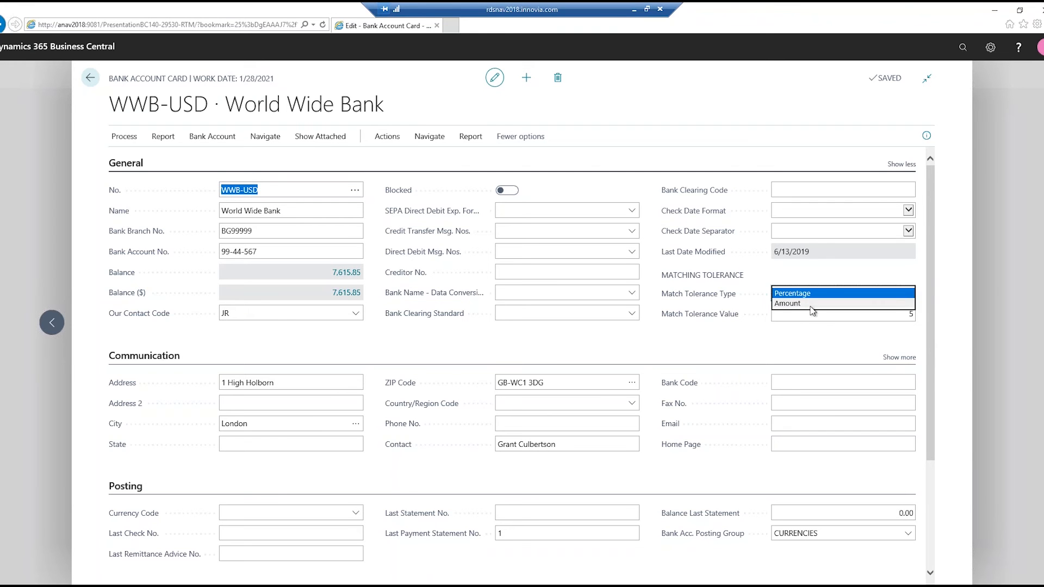
{"action": "left_click", "coordinate": [808, 329]}
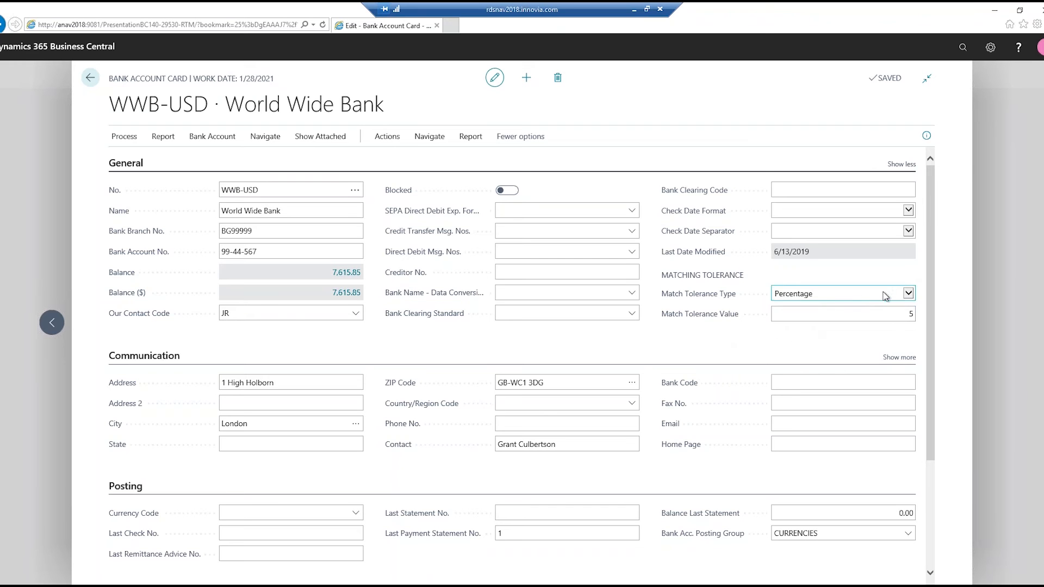
{"action": "left_click", "coordinate": [888, 315]}
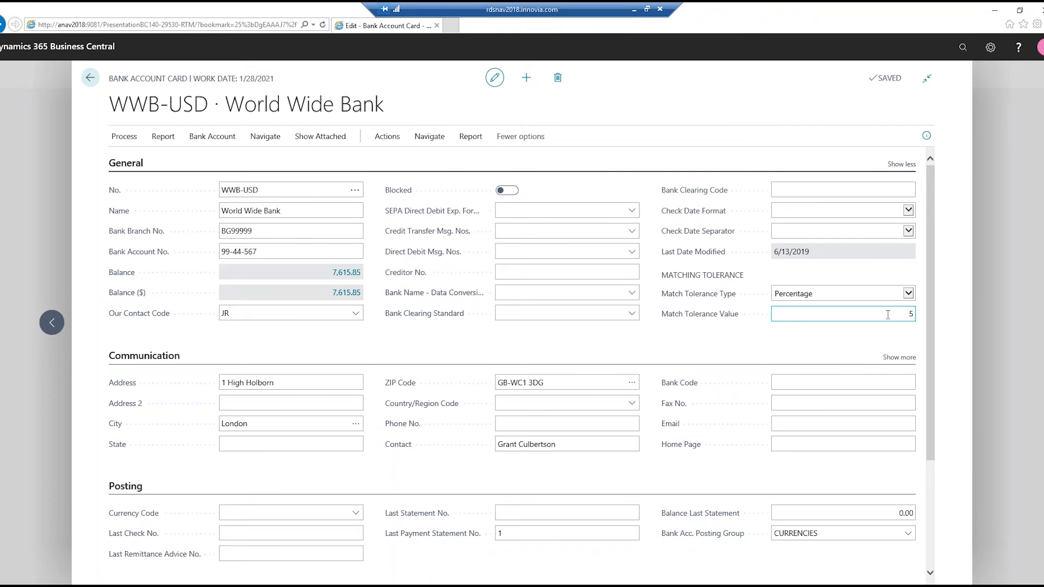
{"action": "left_click", "coordinate": [86, 82]}
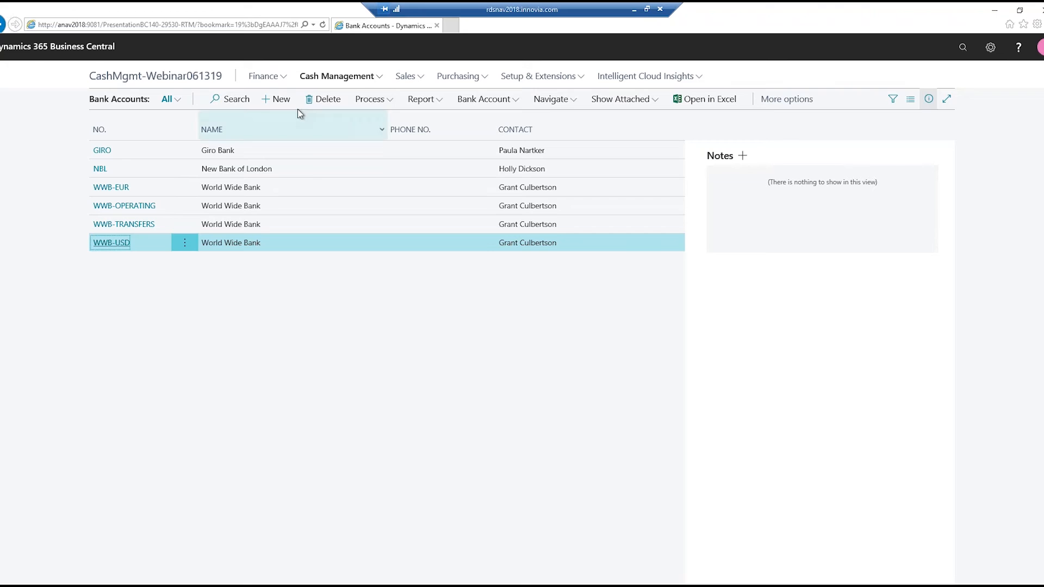
- From the Payment Recon. Journals list, import the bank transactions for WWB-USD from the file "Demo_file_US 1" into a new journal
{"action": "left_click", "coordinate": [337, 76]}
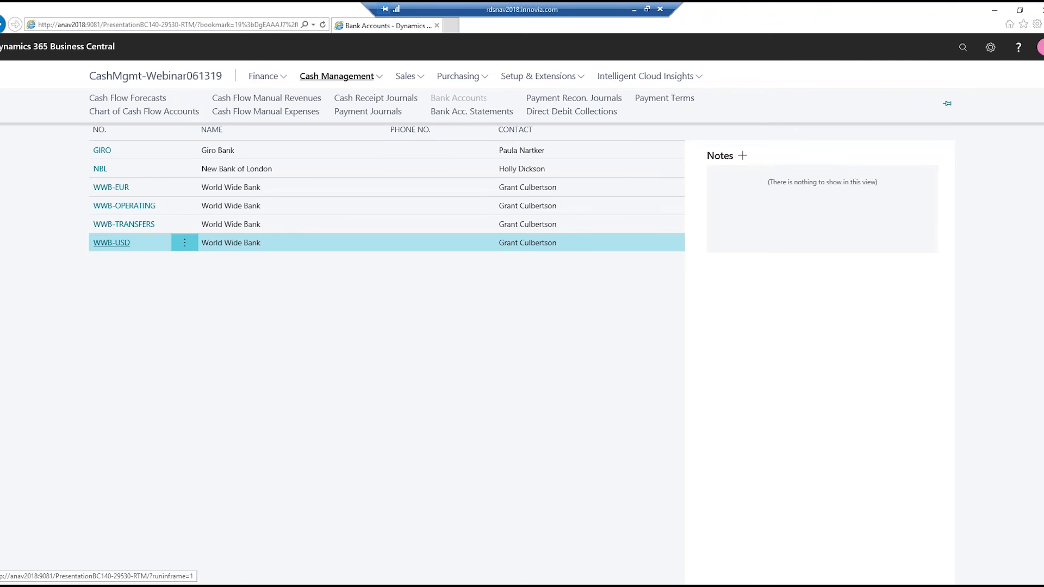
{"action": "left_click", "coordinate": [586, 99]}
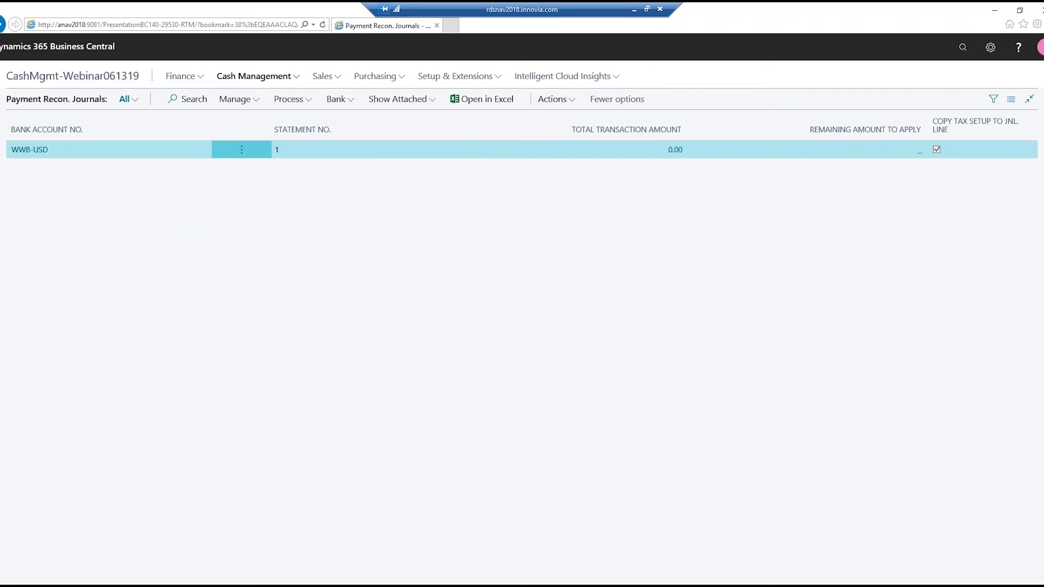
{"action": "left_click", "coordinate": [294, 99]}
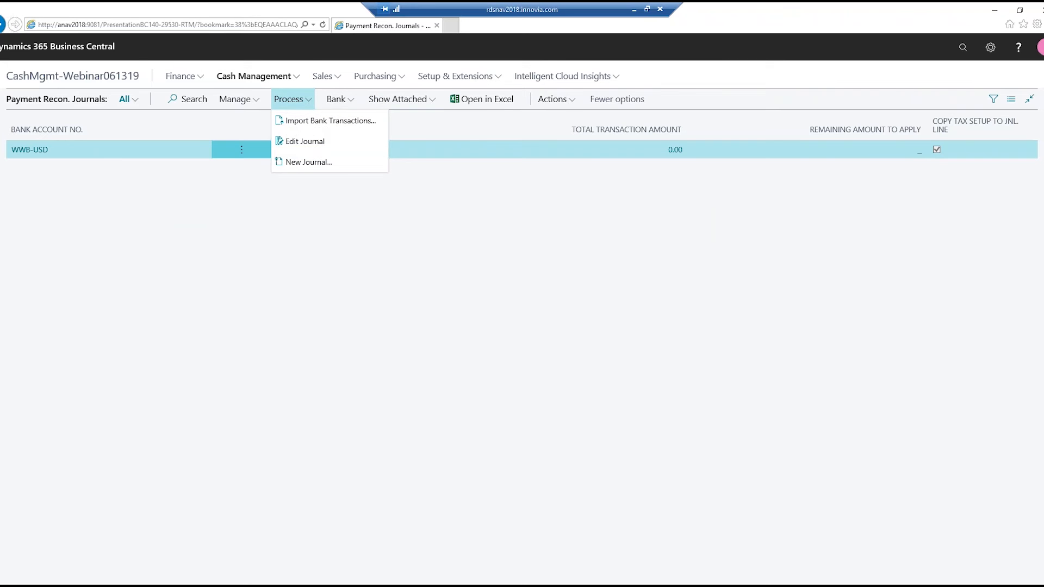
{"action": "left_click", "coordinate": [317, 123]}
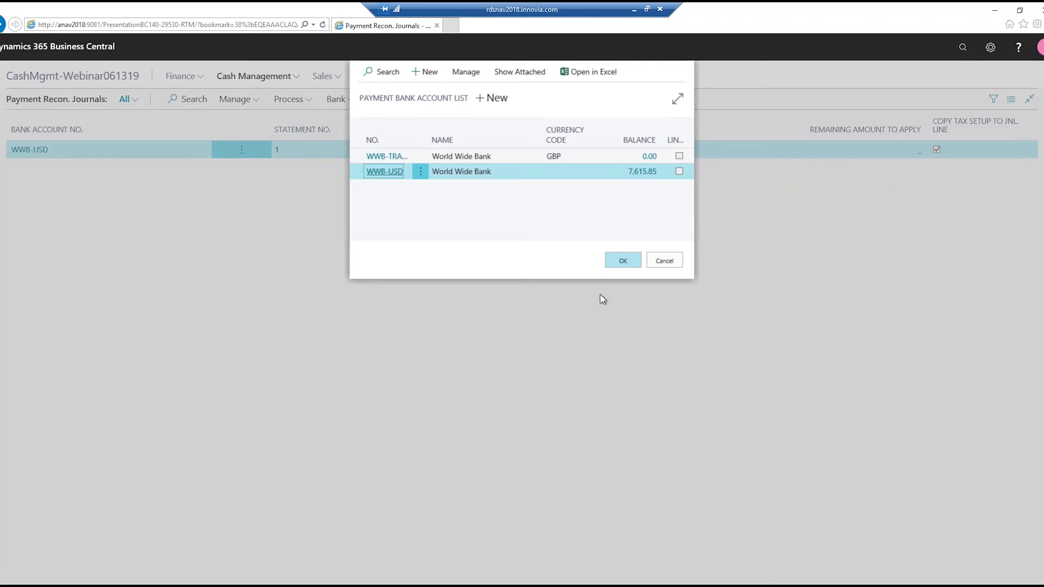
{"action": "left_click", "coordinate": [623, 262]}
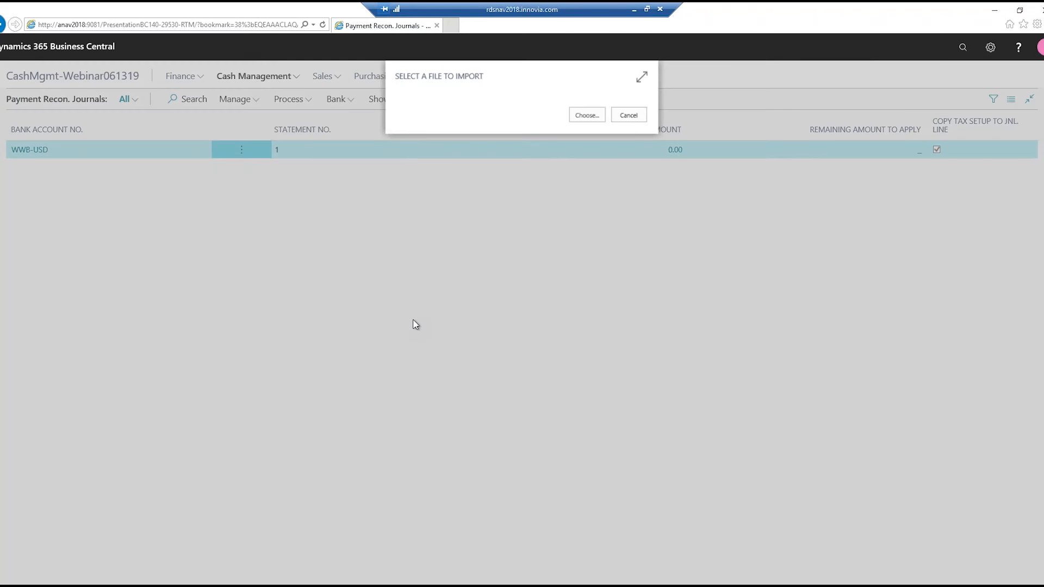
{"action": "left_click", "coordinate": [588, 116]}
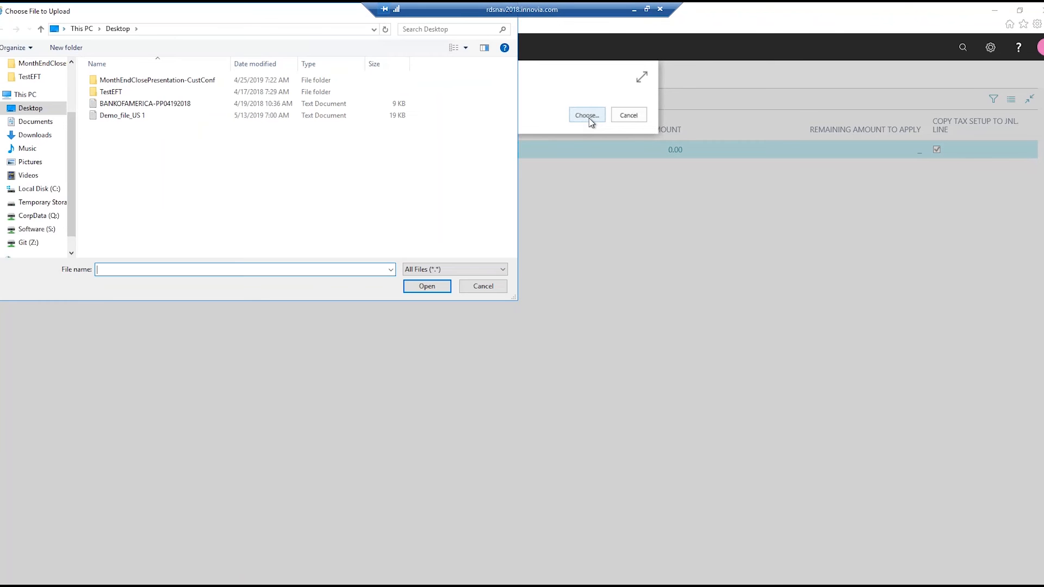
{"action": "left_click", "coordinate": [107, 116]}
{"action": "left_click", "coordinate": [427, 287]}
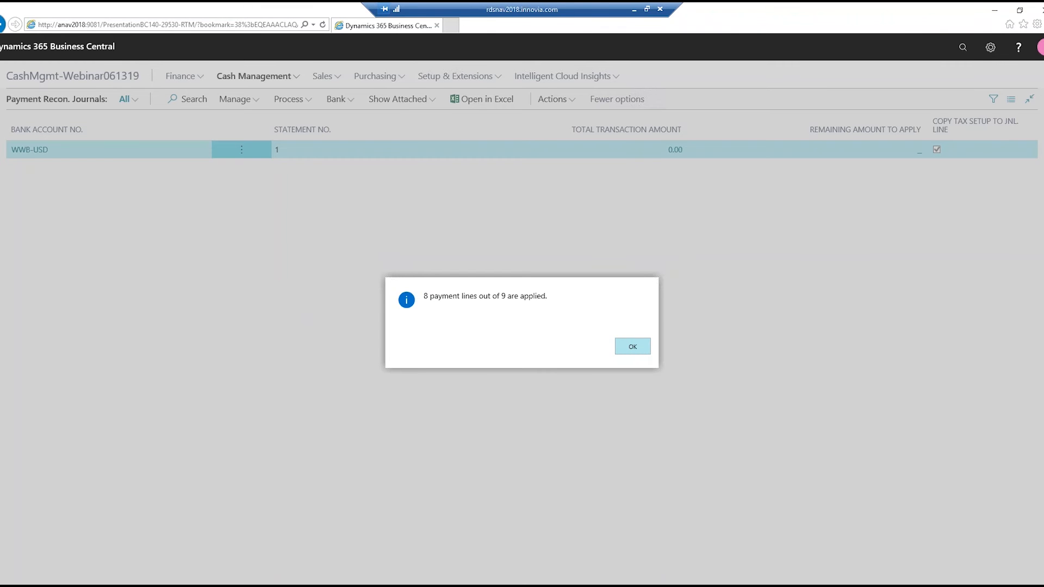
{"action": "left_click", "coordinate": [633, 346]}
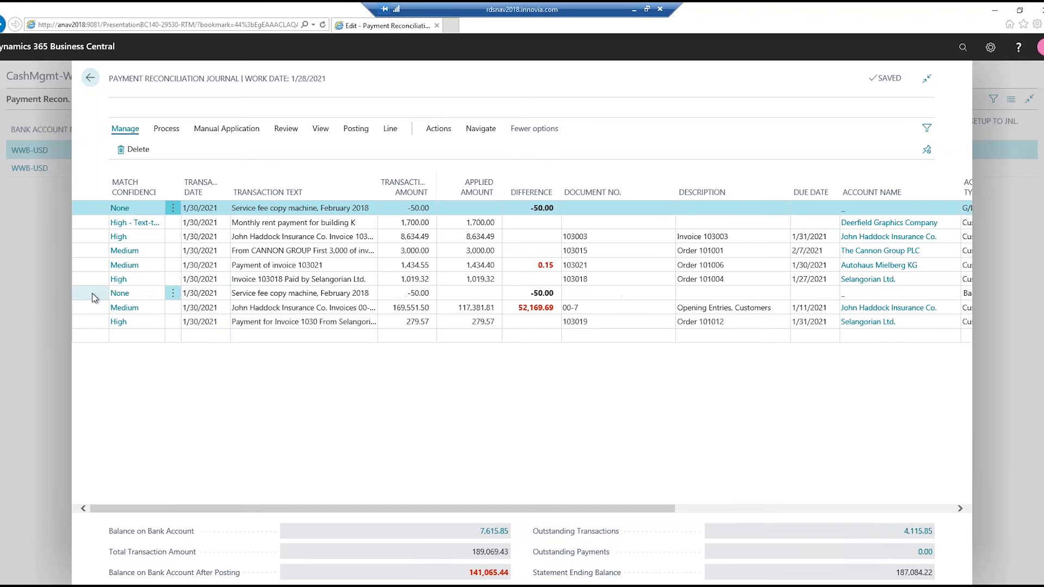
- Select all lines of the payment reconciliation journal and delete them
{"action": "left_click", "coordinate": [299, 294]}
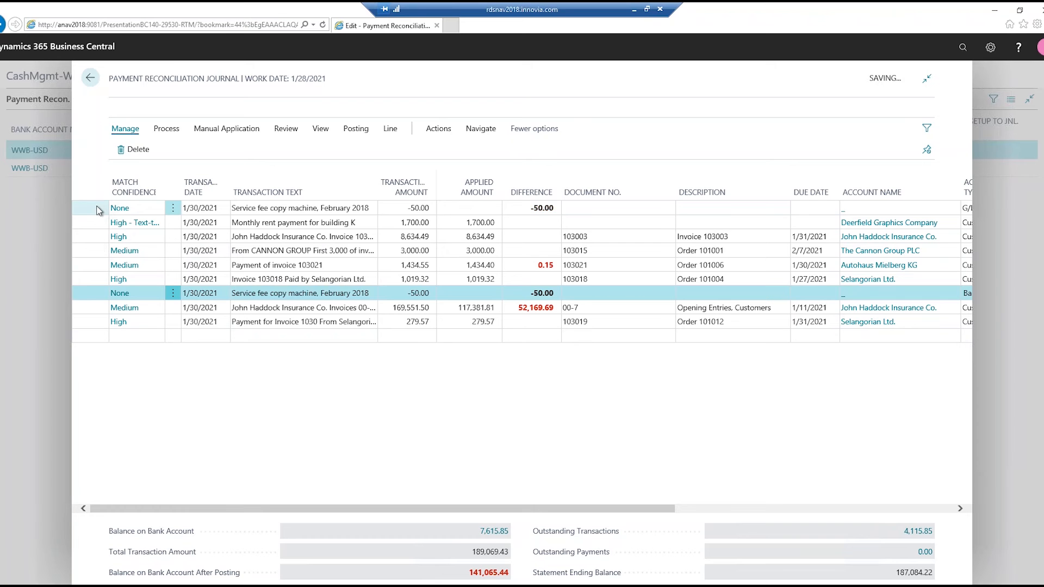
{"action": "left_click", "coordinate": [173, 210]}
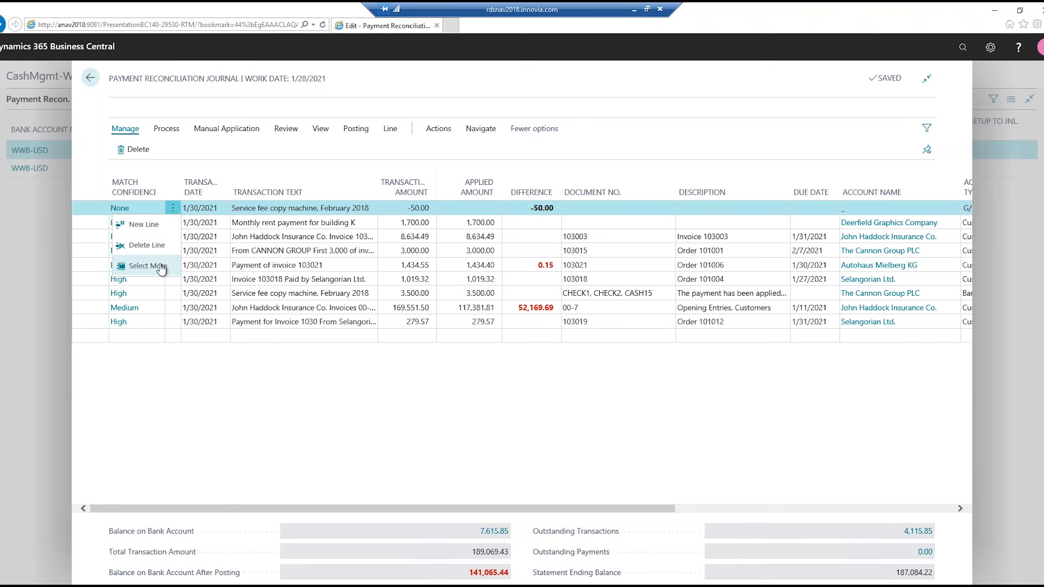
{"action": "left_click", "coordinate": [157, 266]}
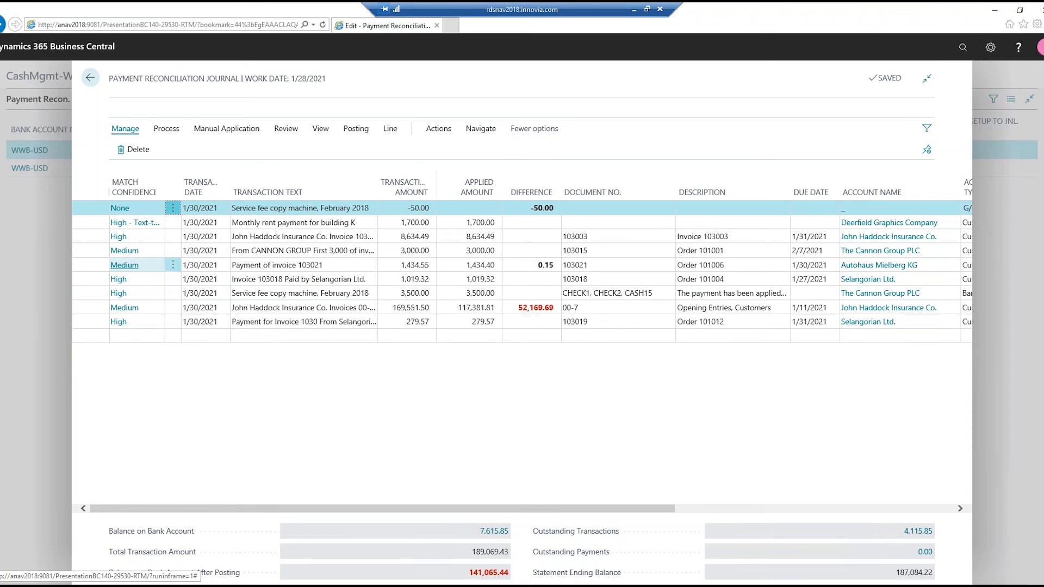
{"action": "left_click", "coordinate": [112, 193]}
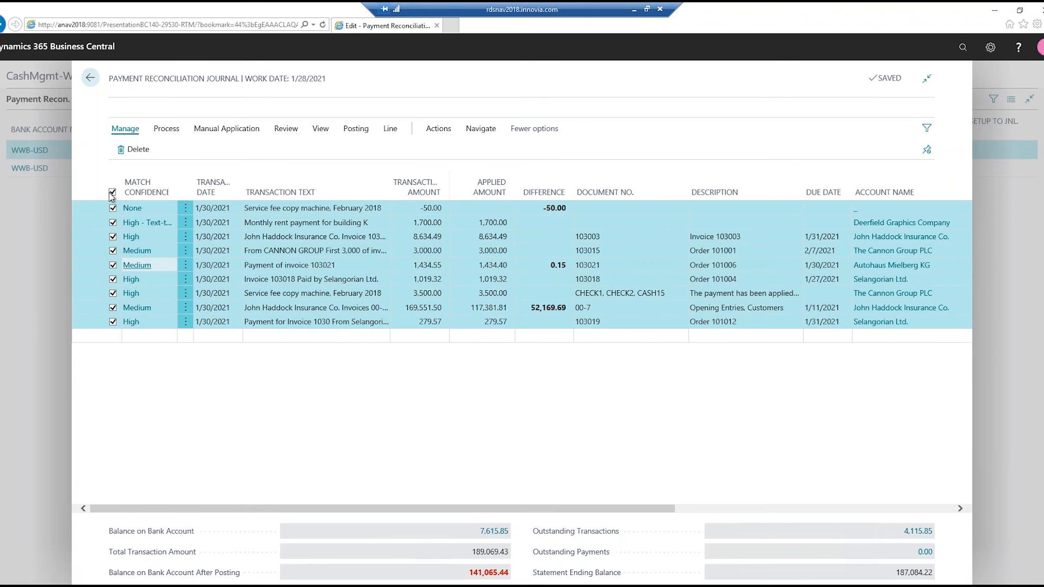
{"action": "left_click", "coordinate": [132, 149]}
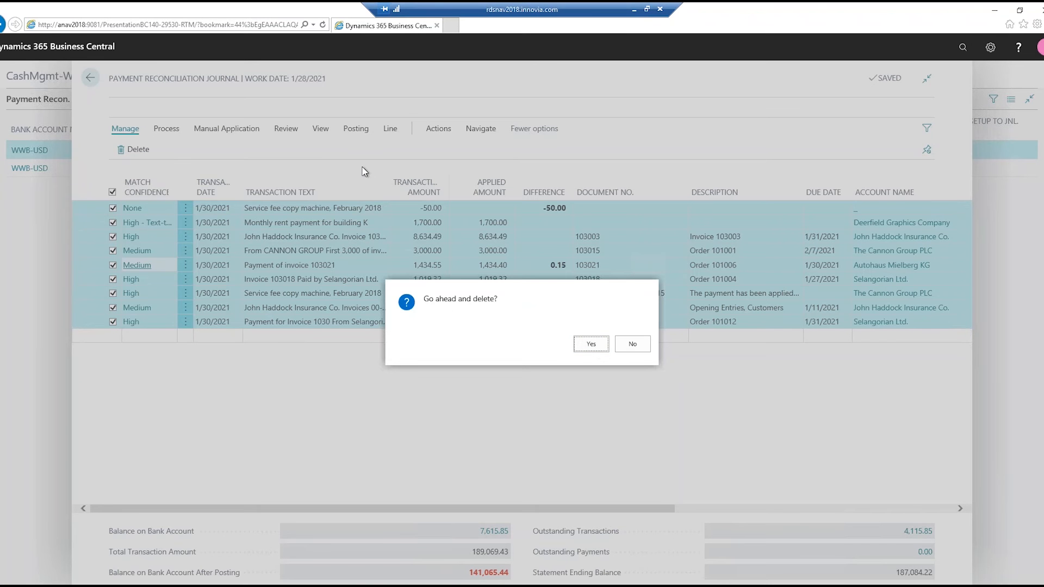
{"action": "key", "text": "Return"}
- Import the bank transactions from "Demo_file_US 1" into the emptied payment reconciliation journal
{"action": "left_click", "coordinate": [167, 129]}
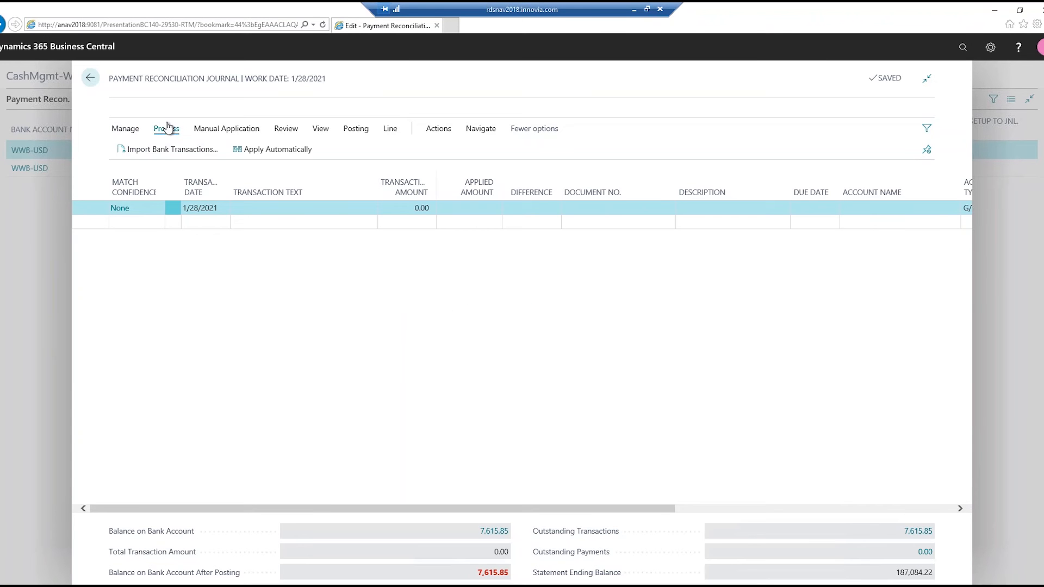
{"action": "left_click", "coordinate": [156, 158]}
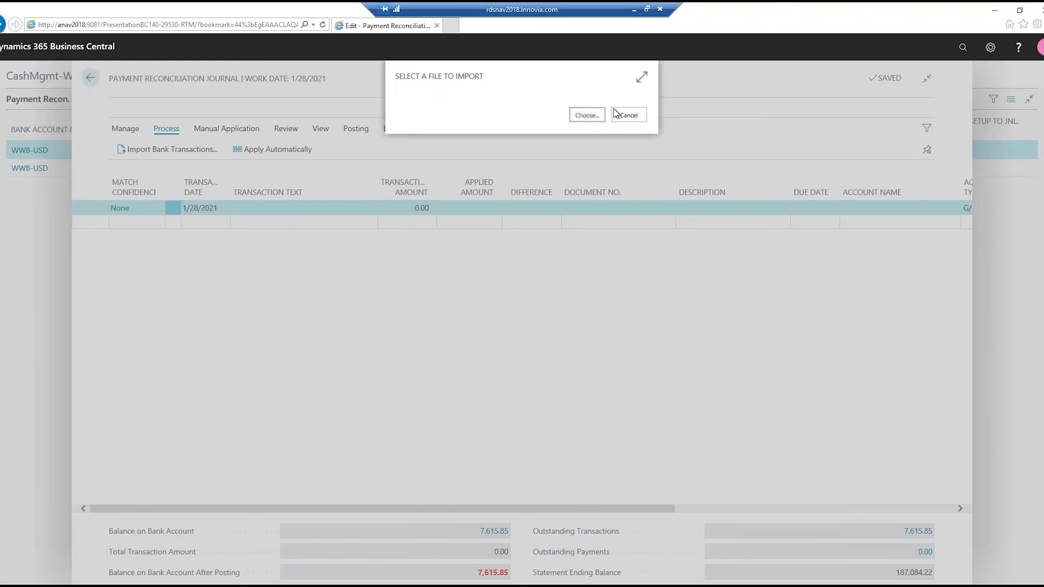
{"action": "left_click", "coordinate": [587, 115]}
{"action": "double_click", "coordinate": [96, 117]}
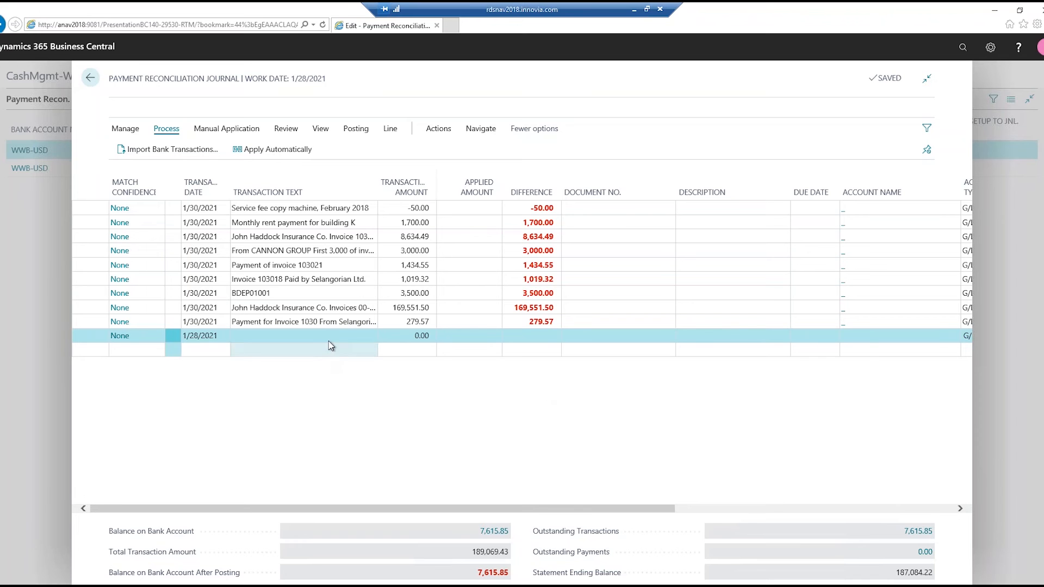
- Go to the BDEP01001 line and apply the imported bank transactions automatically to open entries
{"action": "left_click", "coordinate": [348, 337]}
{"action": "key", "text": "Up"}
{"action": "key", "text": "Up"}
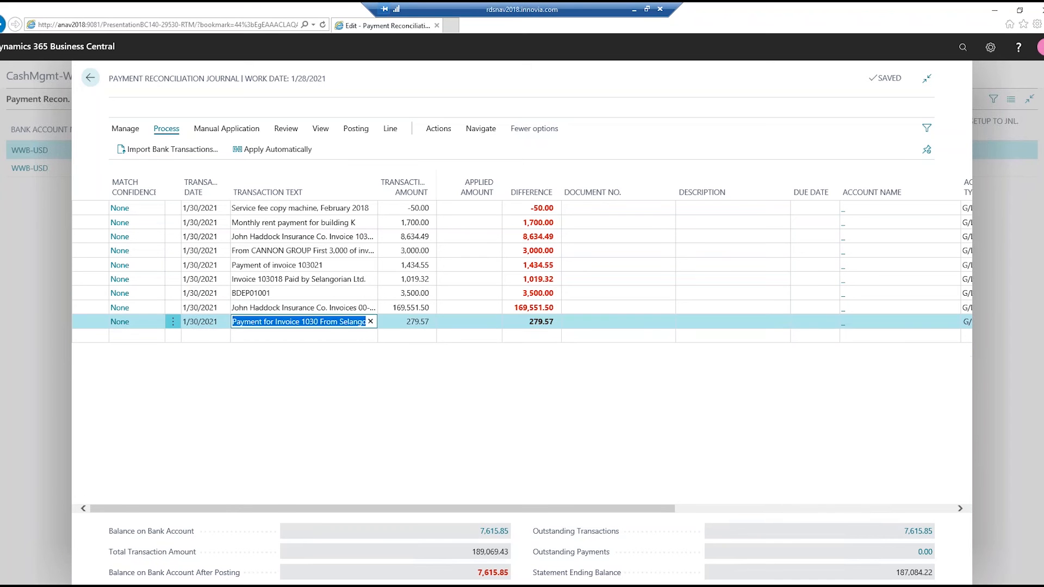
{"action": "key", "text": "Up"}
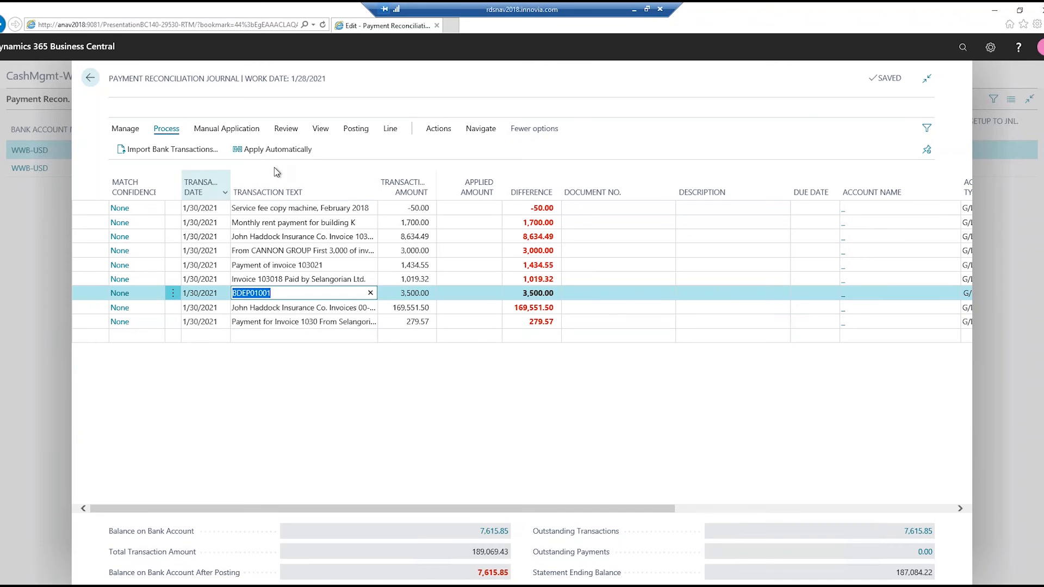
{"action": "left_click", "coordinate": [275, 150]}
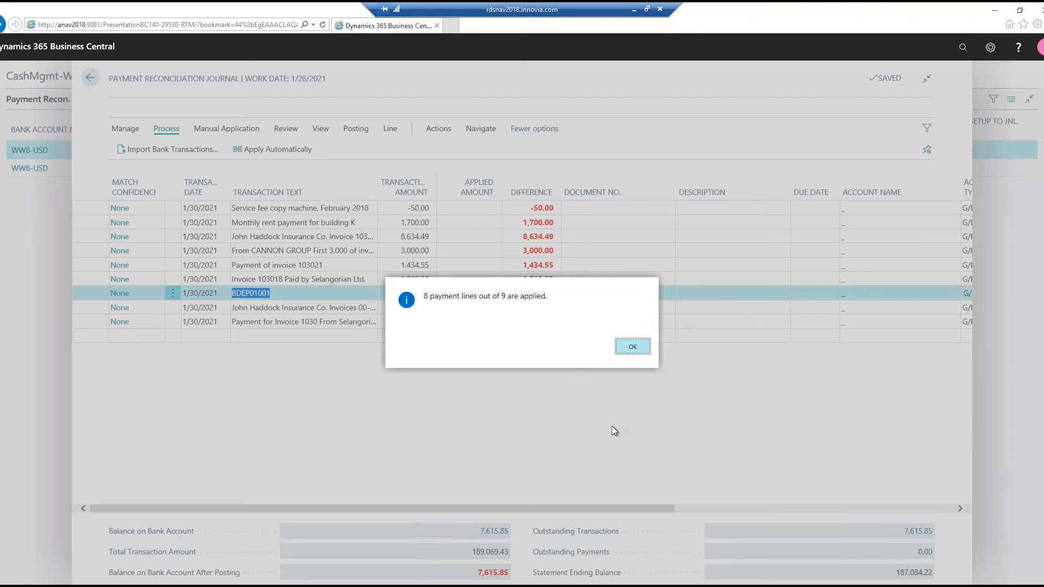
{"action": "key", "text": "Return"}
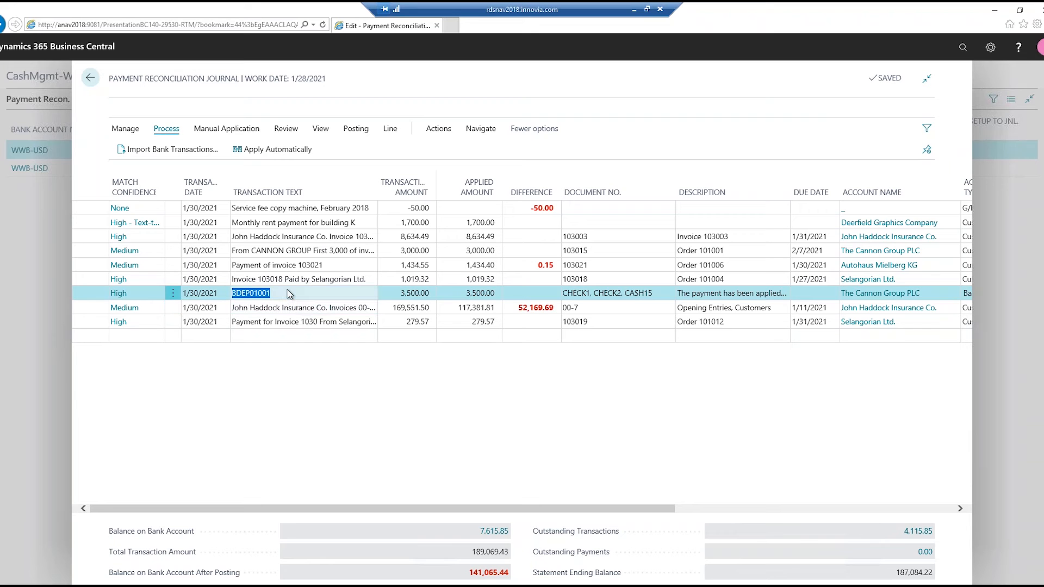
- Examine the payment applications of the BDEP01001 deposit line and the invoice 103003 line without changing them
{"action": "left_click", "coordinate": [120, 298]}
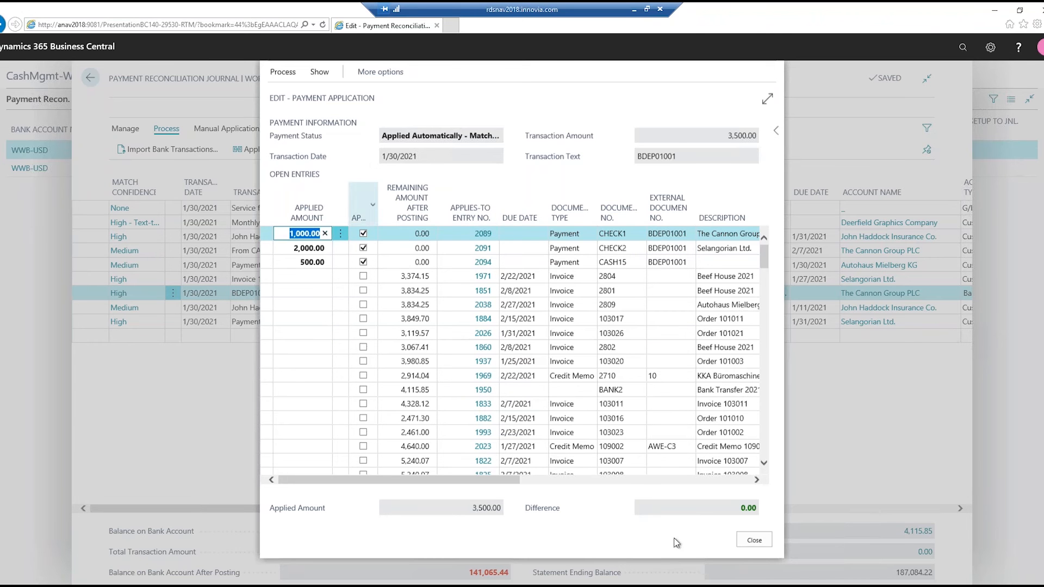
{"action": "left_click", "coordinate": [753, 540]}
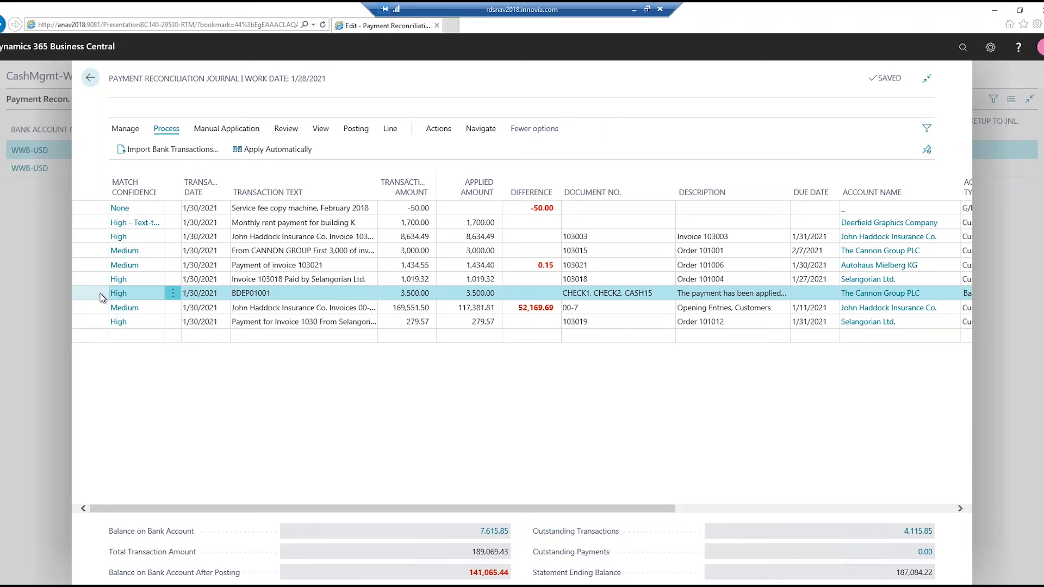
{"action": "key", "text": "Up"}
{"action": "key", "text": "Up"}
{"action": "key", "text": "Up"}
{"action": "key", "text": "Up"}
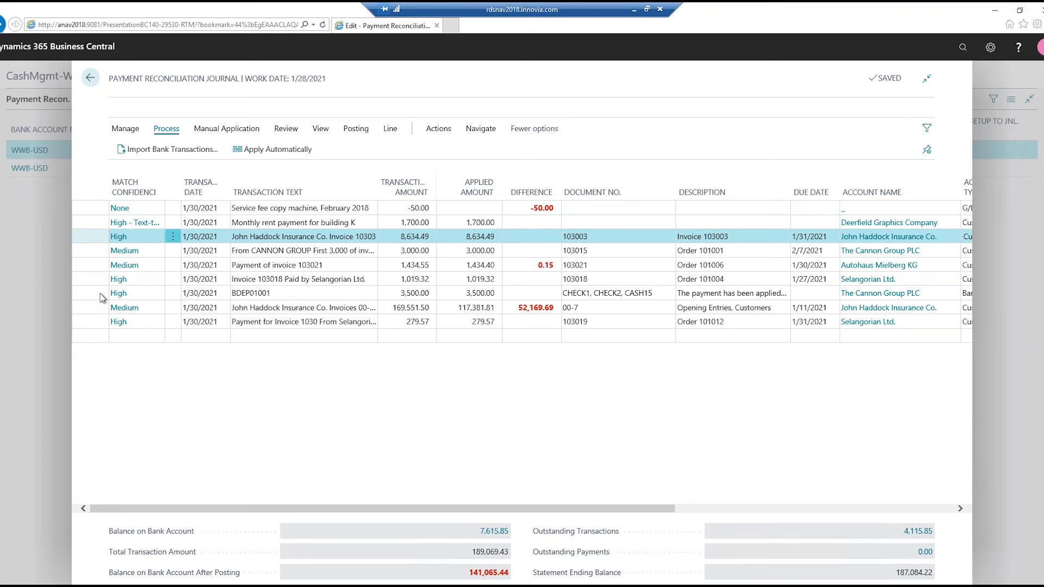
{"action": "left_click", "coordinate": [118, 236]}
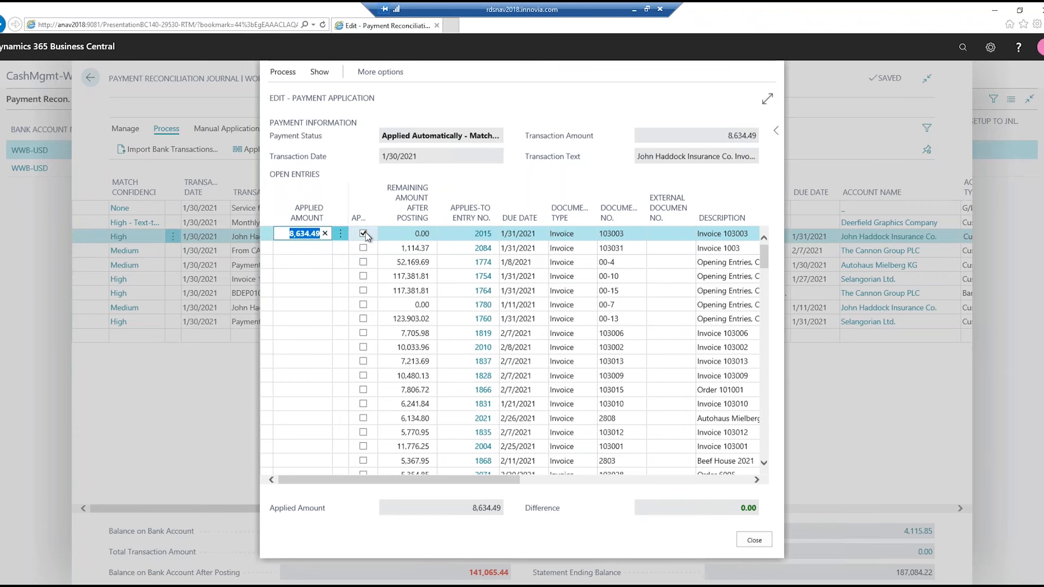
{"action": "left_click", "coordinate": [755, 541]}
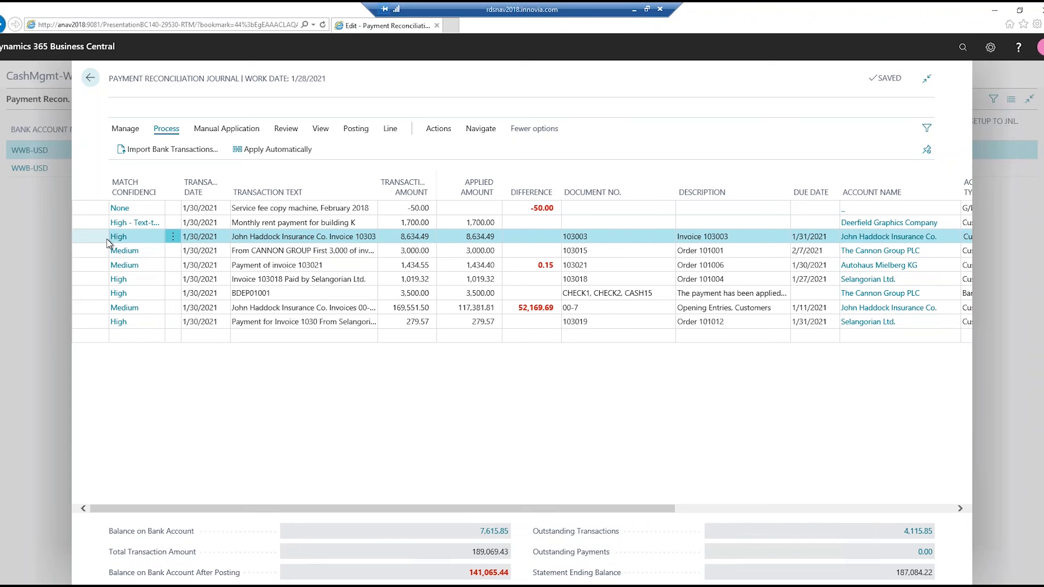
- Open the text-to-account mapping for the "Monthly rent payment for building K" line
{"action": "key", "text": "Up"}
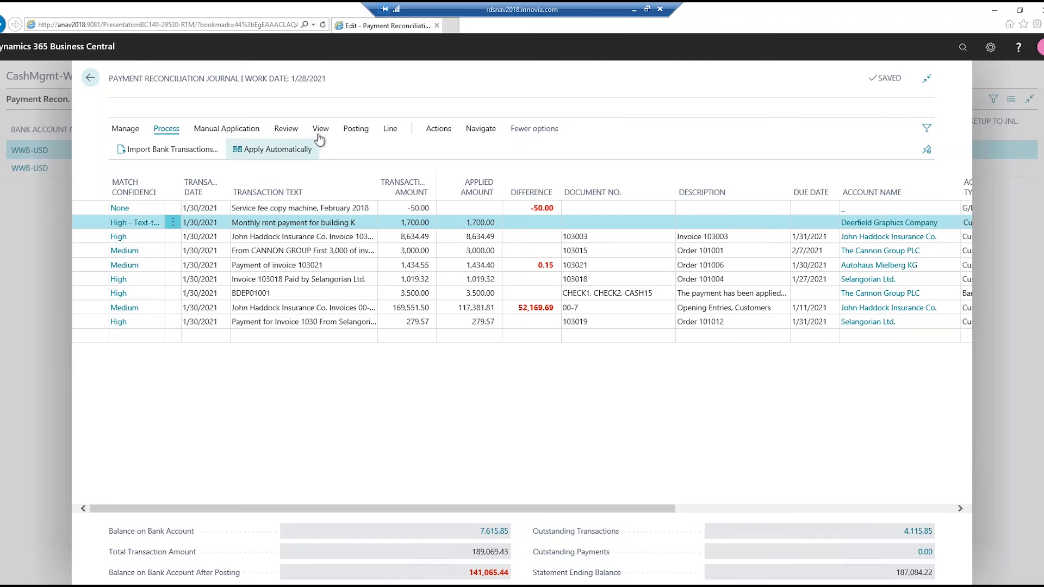
{"action": "left_click", "coordinate": [439, 130]}
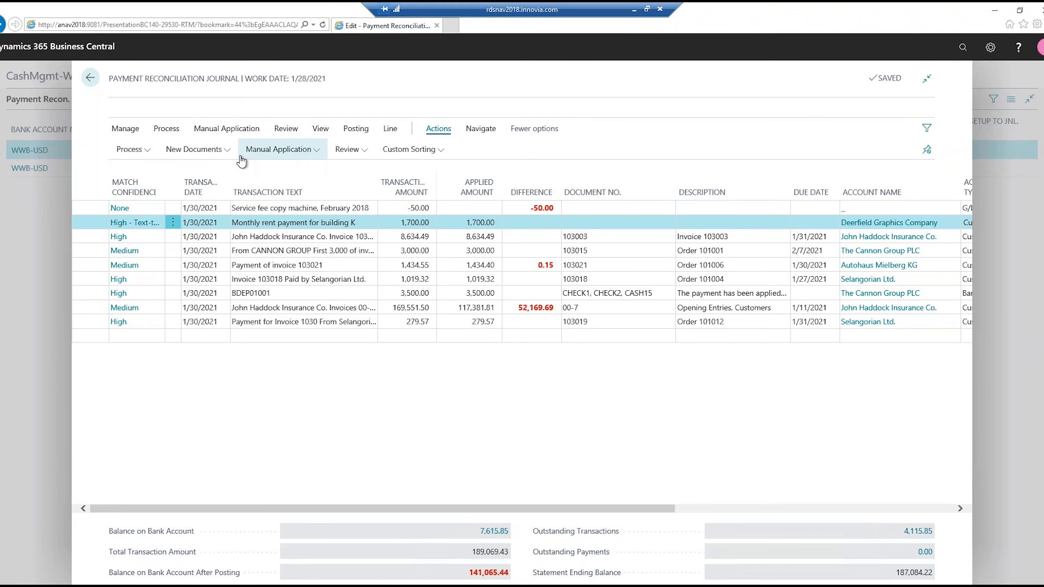
{"action": "left_click", "coordinate": [318, 152]}
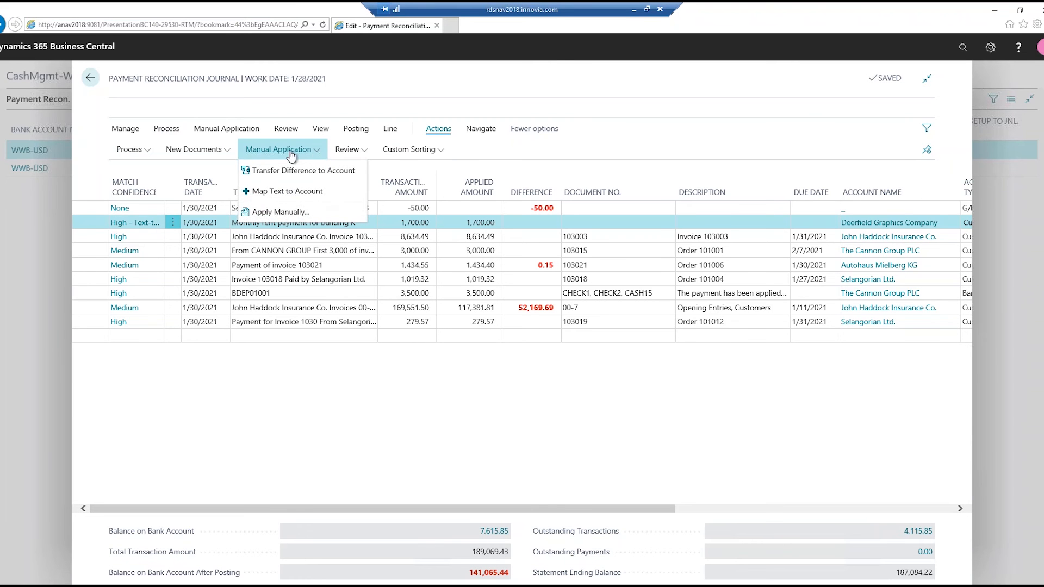
{"action": "left_click", "coordinate": [294, 199]}
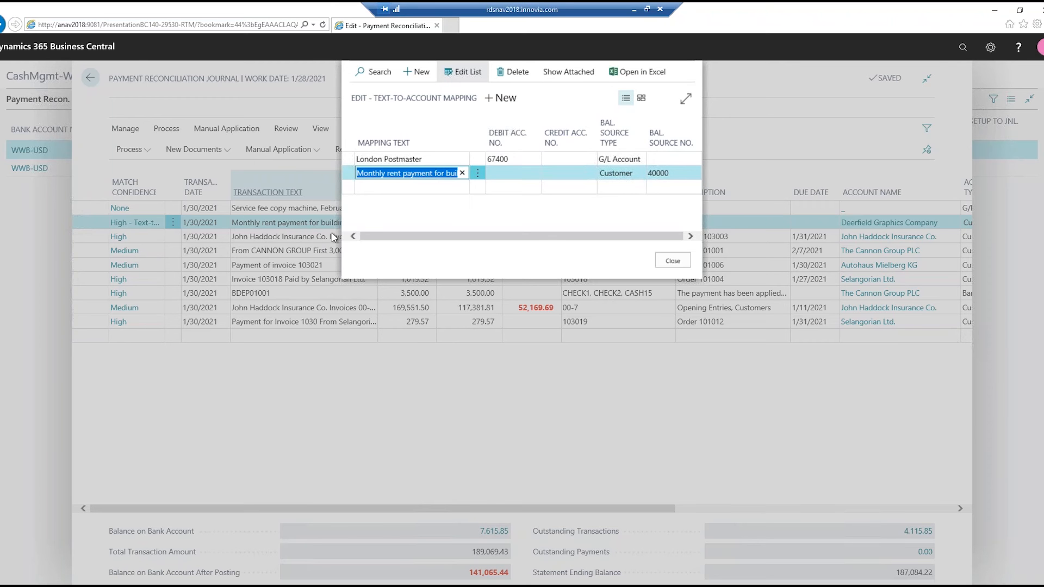
- Examine the balancing source type options for the building K rent mapping and the rent line's account details in the journal
{"action": "left_click", "coordinate": [635, 174]}
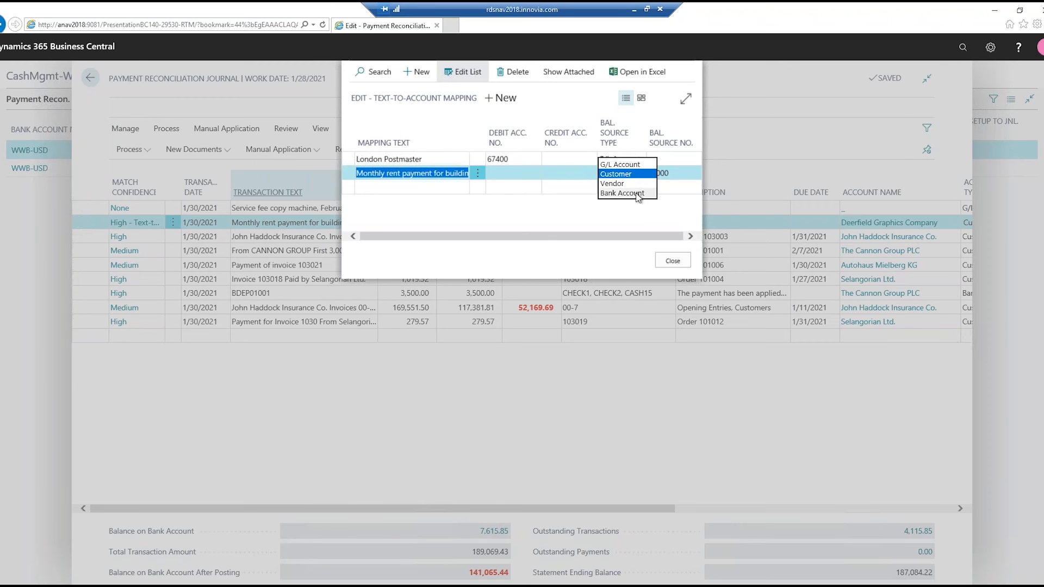
{"action": "left_click", "coordinate": [615, 220]}
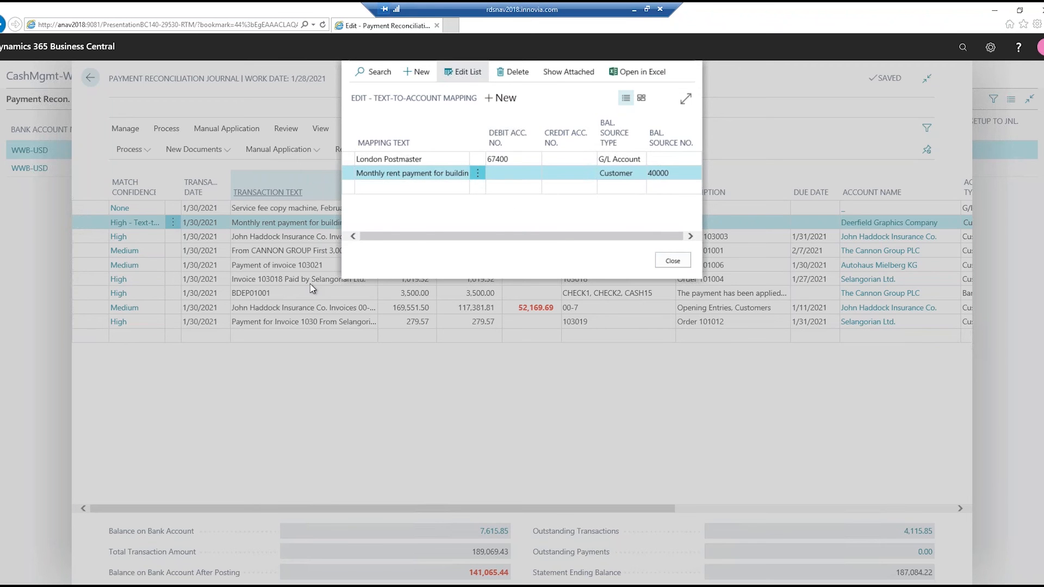
{"action": "key", "text": "Escape"}
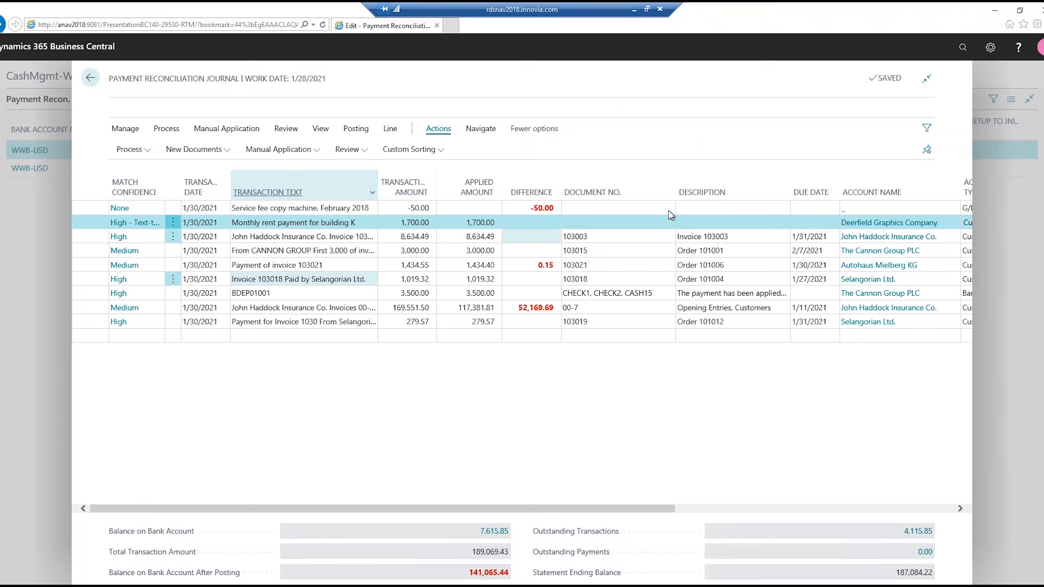
{"action": "left_click_drag", "start_coordinate": [634, 505], "coordinate": [782, 511]}
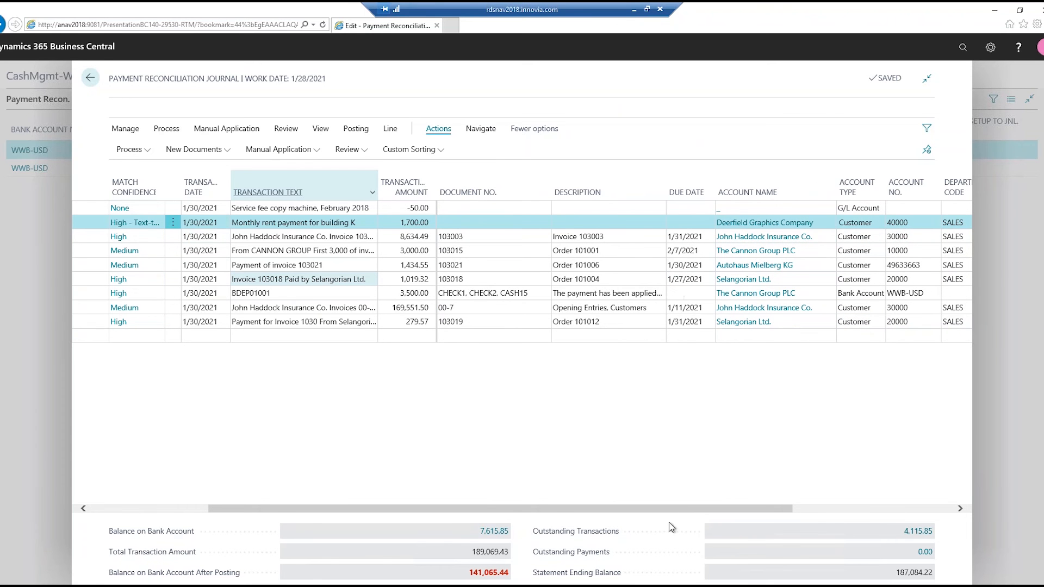
{"action": "left_click_drag", "start_coordinate": [672, 515], "coordinate": [554, 515]}
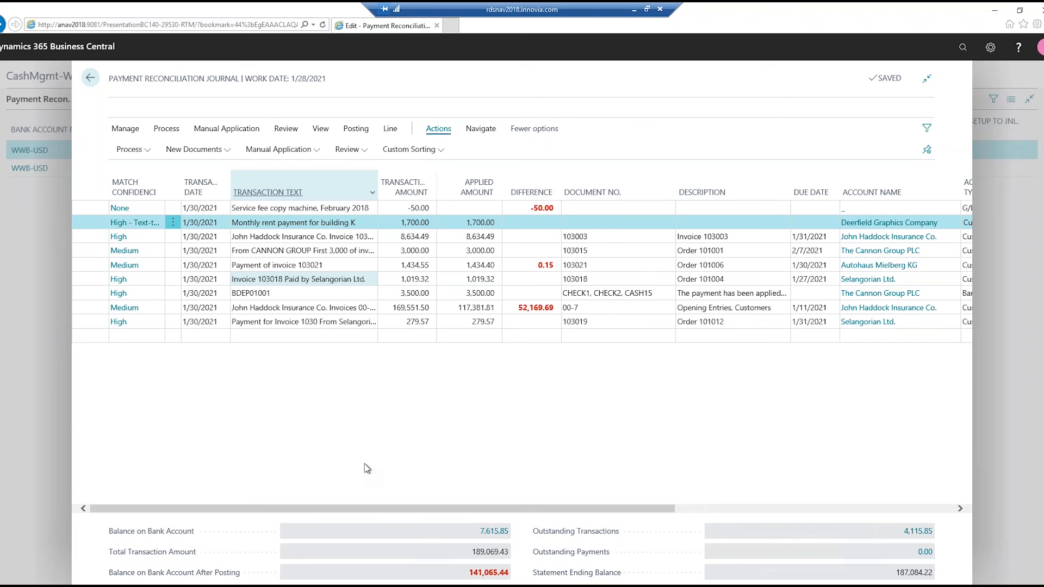
- Show only the non-applied journal lines and open the difference transfer for the "Payment of invoice 103021" line
{"action": "left_click", "coordinate": [320, 131]}
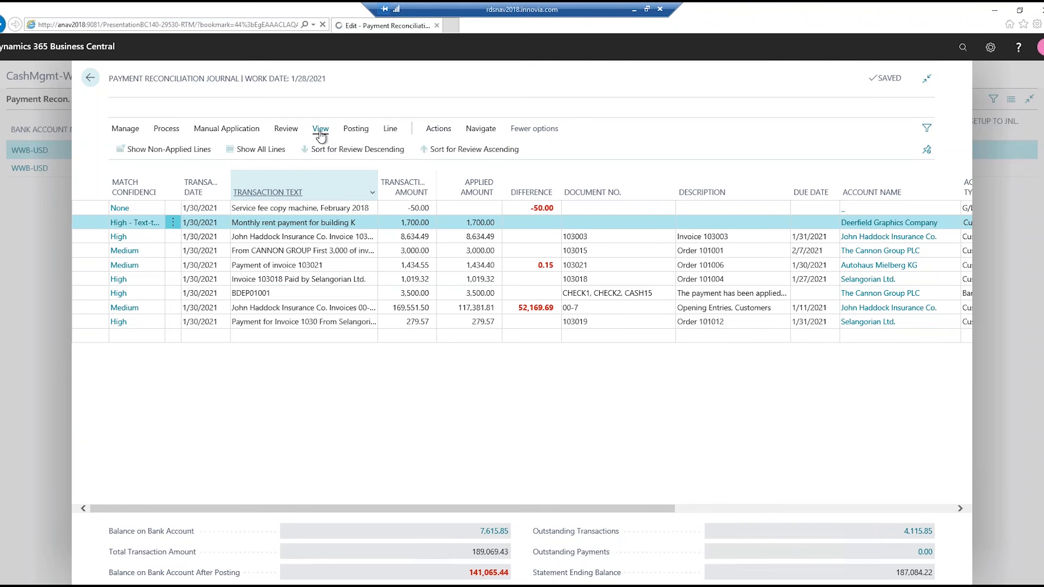
{"action": "left_click", "coordinate": [163, 155]}
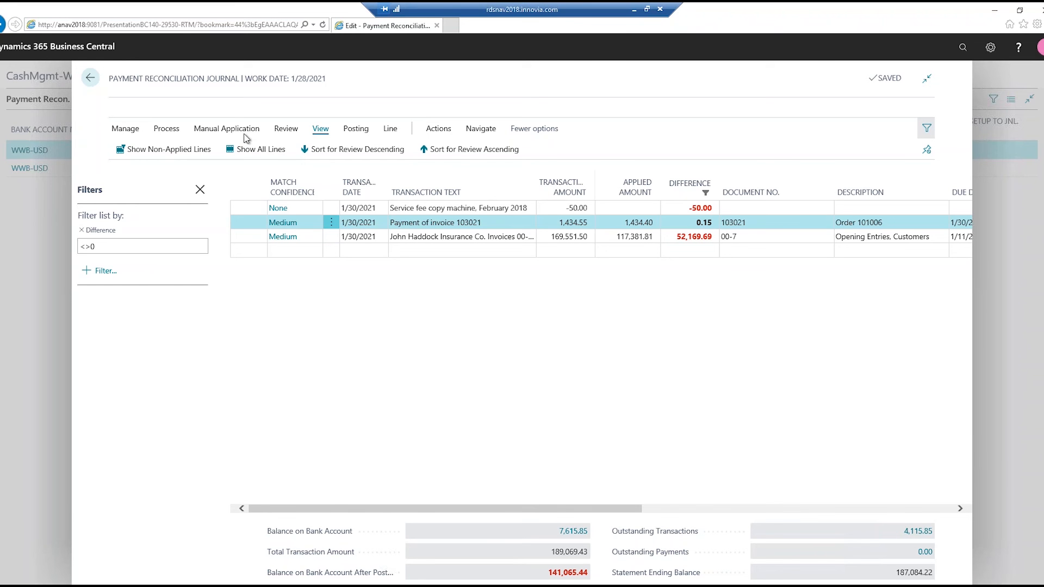
{"action": "left_click", "coordinate": [210, 133]}
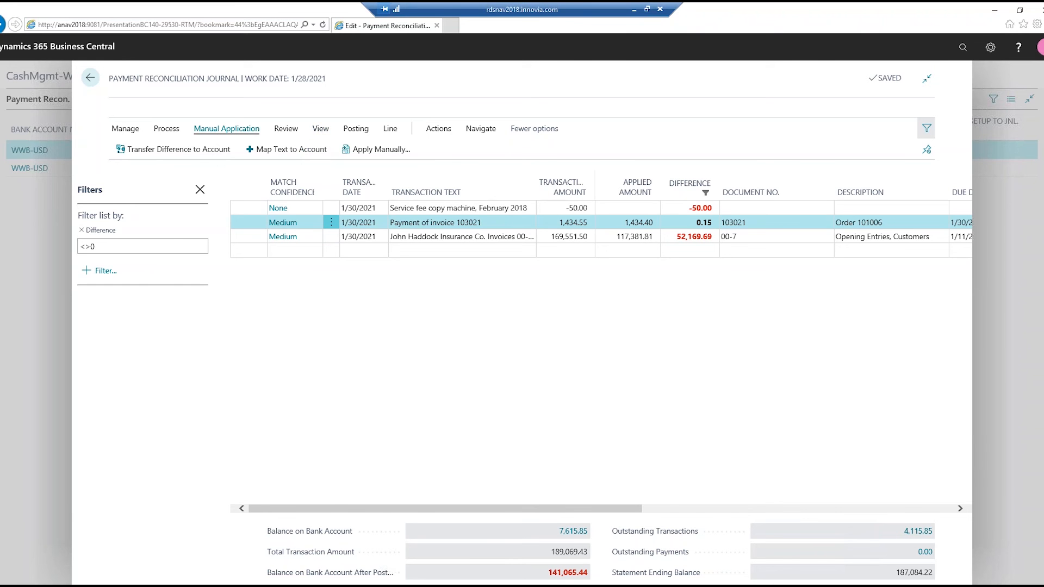
{"action": "left_click", "coordinate": [212, 157]}
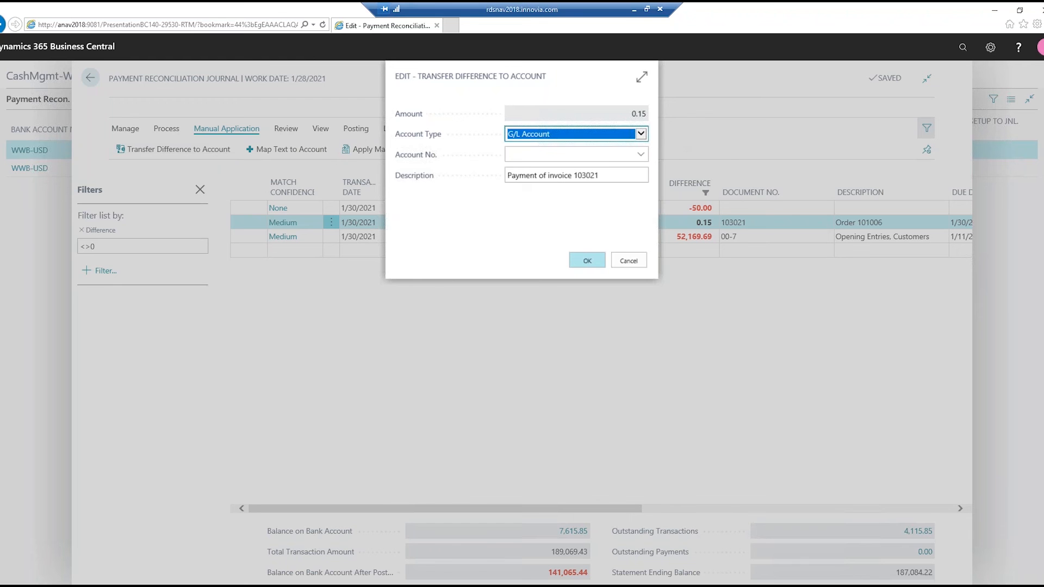
{"action": "left_click", "coordinate": [580, 161]}
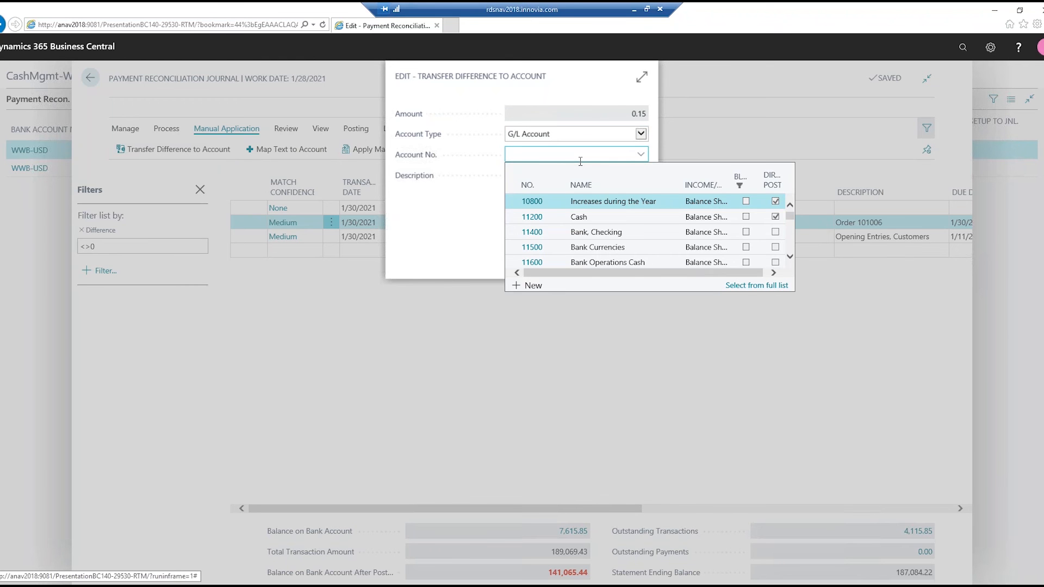
{"action": "type", "text": "85"}
{"action": "type", "text": "100"}
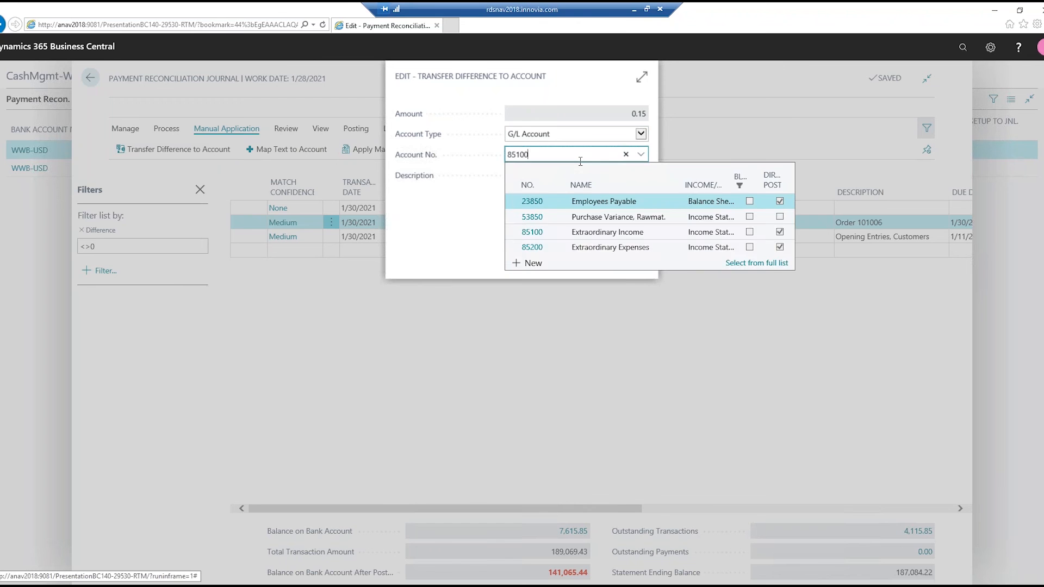
{"action": "key", "text": "Tab"}
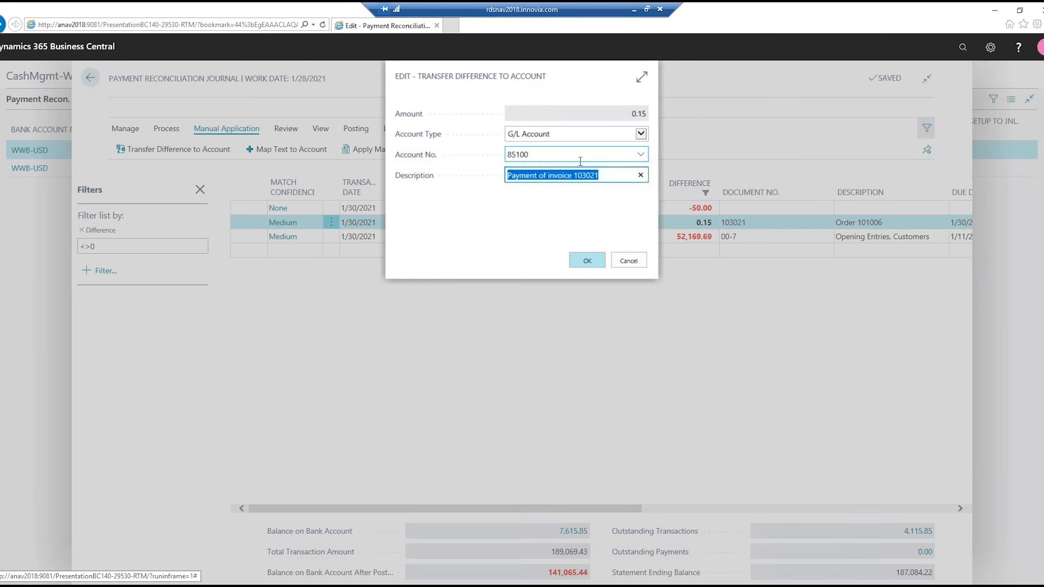
{"action": "type", "text": "J Ha"}
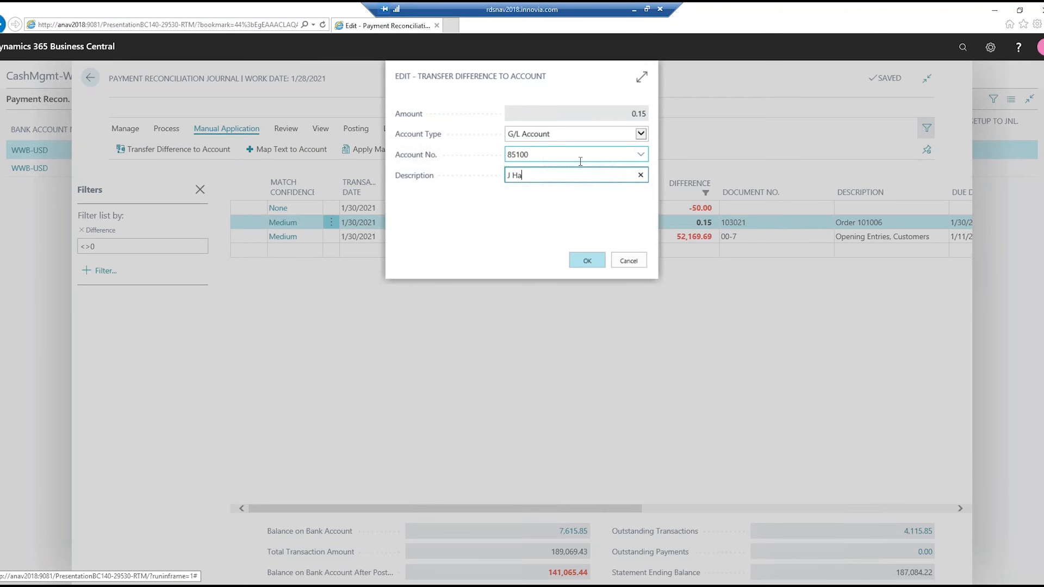
{"action": "type", "text": "ddock Insurance Overpayment"}
{"action": "left_click", "coordinate": [585, 261]}
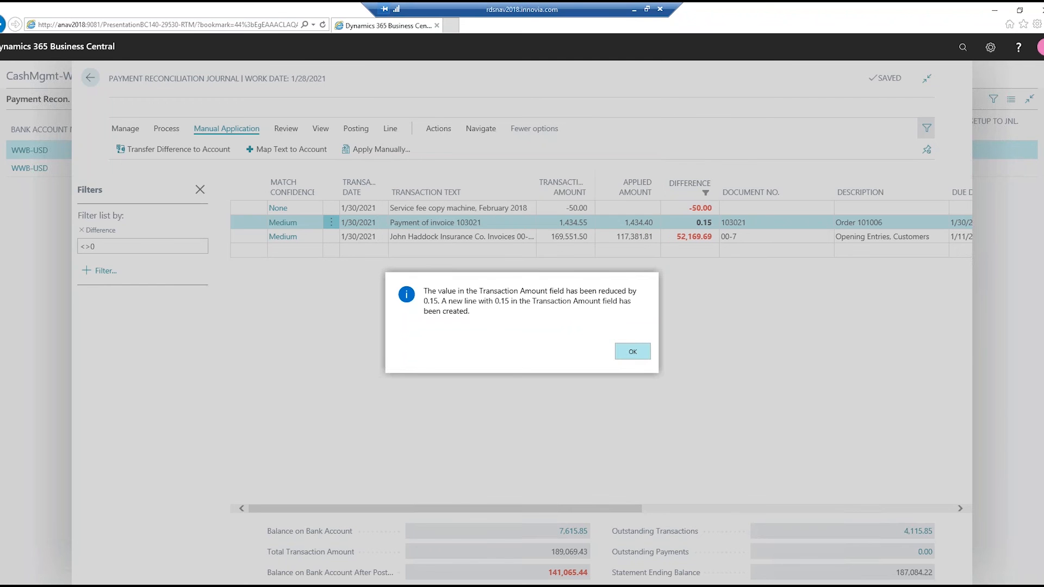
{"action": "left_click", "coordinate": [632, 352]}
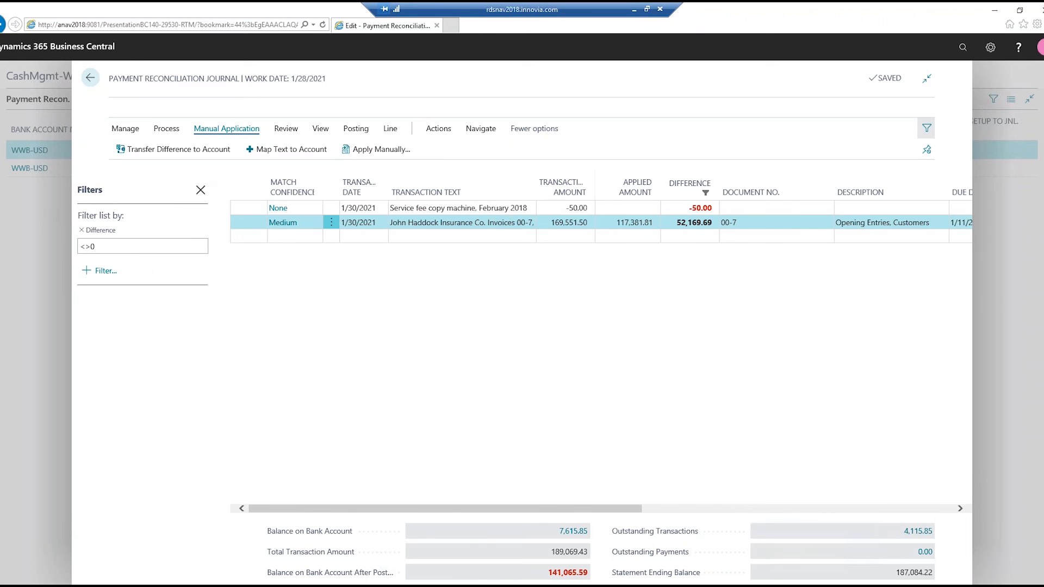
- Close the filter pane and show all lines of the payment reconciliation journal again
{"action": "left_click", "coordinate": [200, 190]}
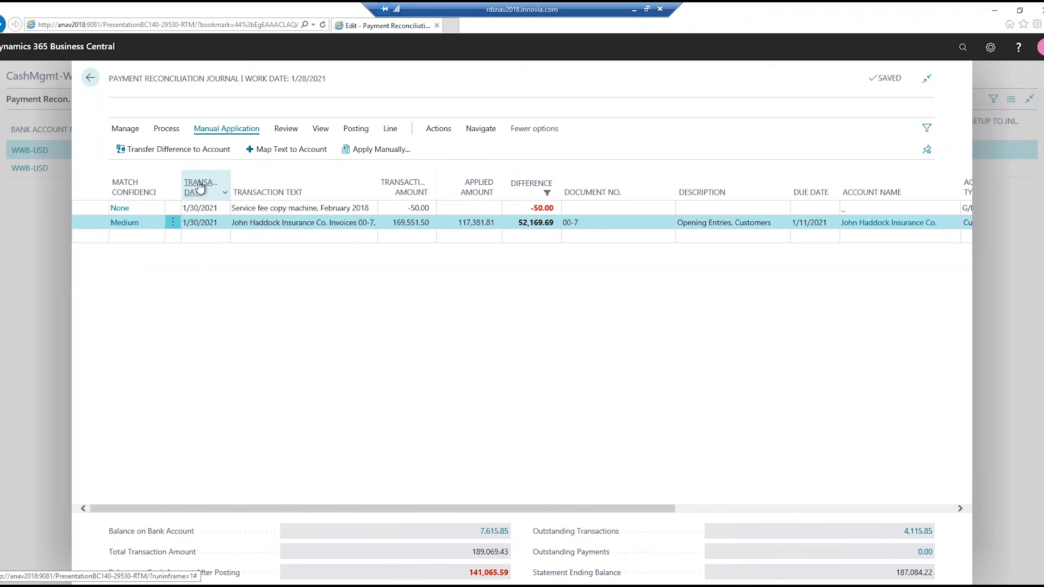
{"action": "left_click", "coordinate": [321, 129]}
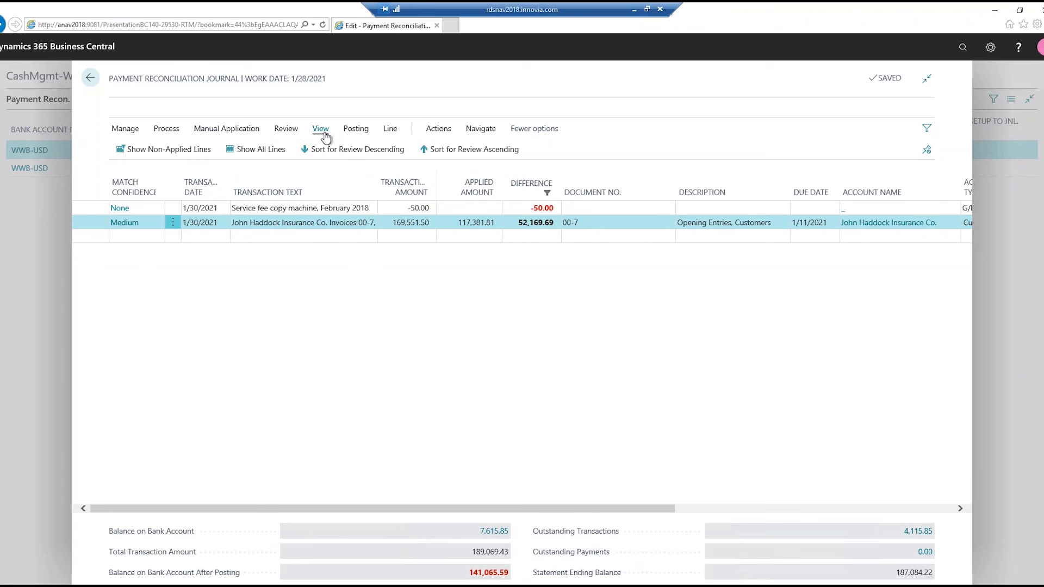
{"action": "left_click", "coordinate": [277, 154]}
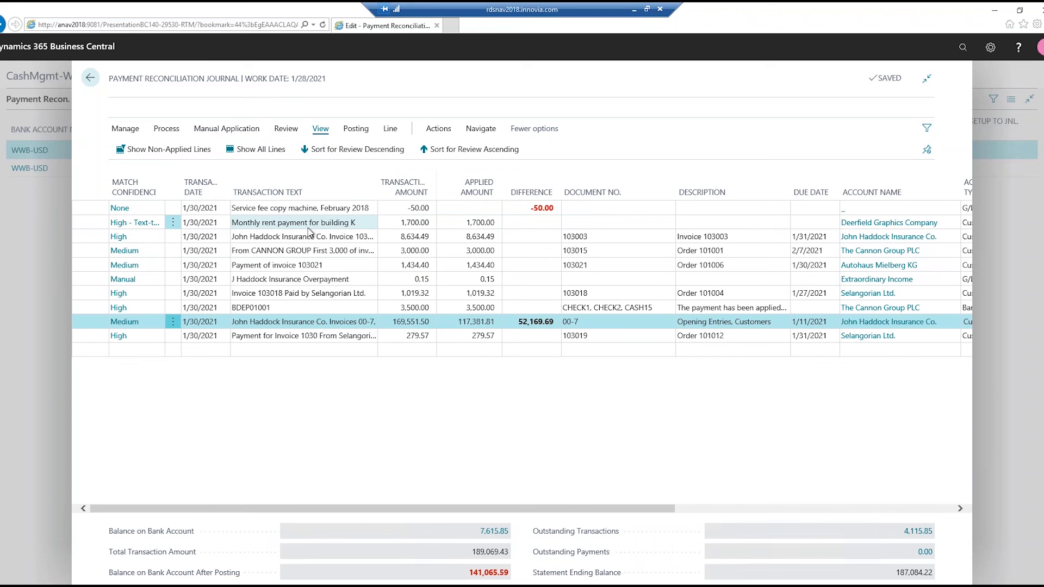
- Examine the invoice 103021 payment line and the new overpayment line among the journal lines
{"action": "left_click", "coordinate": [291, 350]}
{"action": "key", "text": "Up"}
{"action": "key", "text": "Up"}
{"action": "key", "text": "Up"}
{"action": "key", "text": "Up"}
{"action": "key", "text": "Up"}
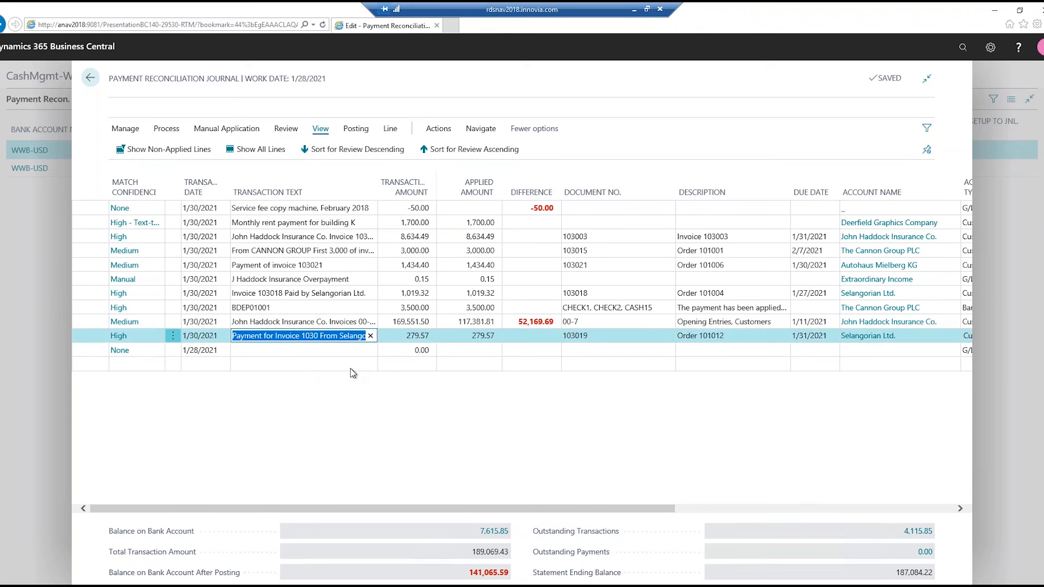
{"action": "key", "text": "Up"}
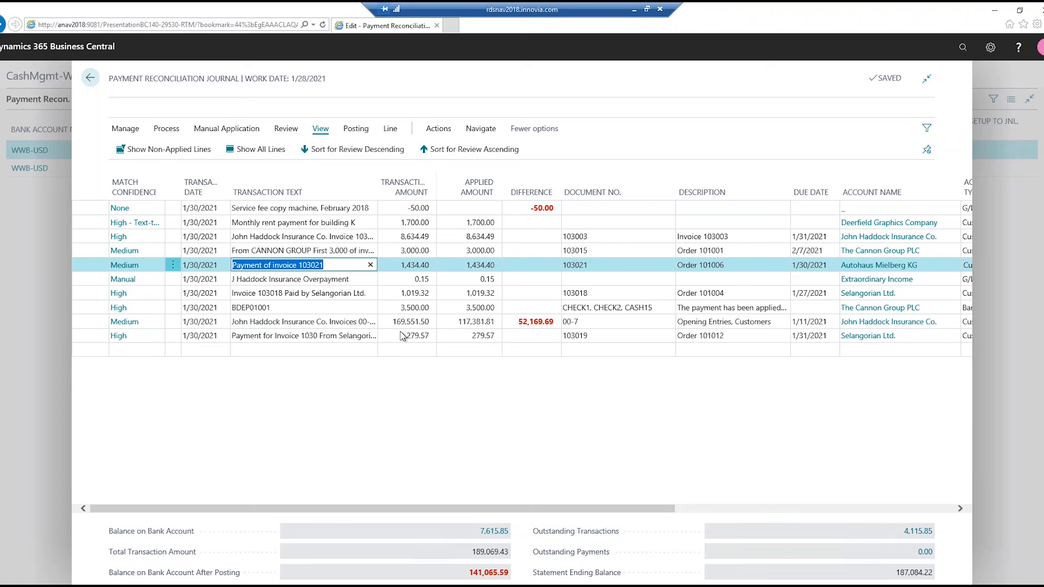
{"action": "key", "text": "Up"}
{"action": "key", "text": "Up"}
{"action": "key", "text": "Up"}
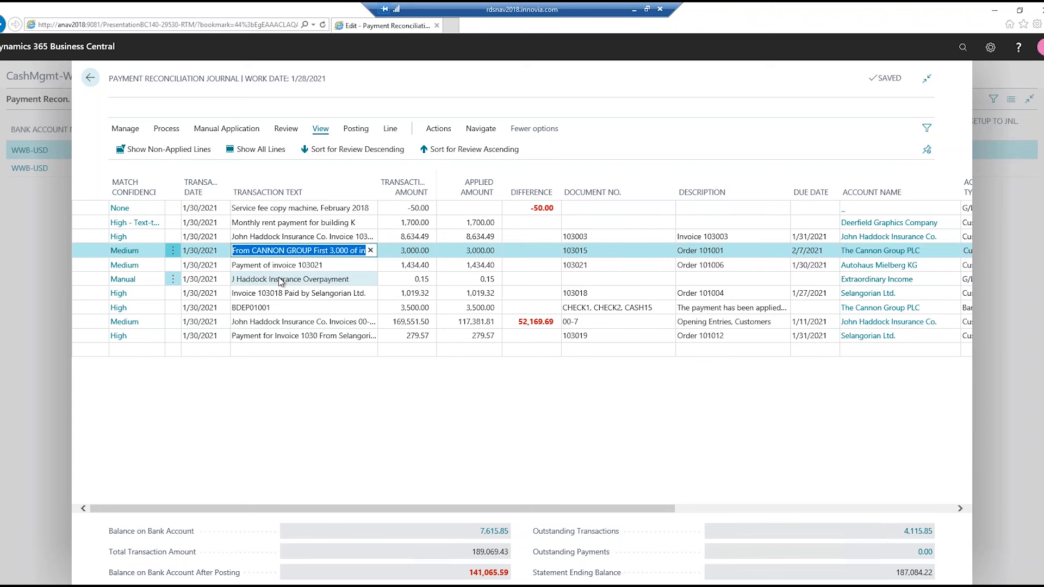
- Transfer the difference of the "Service fee copy machine, February 2018" line to vendor Lewis Home Furniture and check the line's account details
{"action": "key", "text": "Up"}
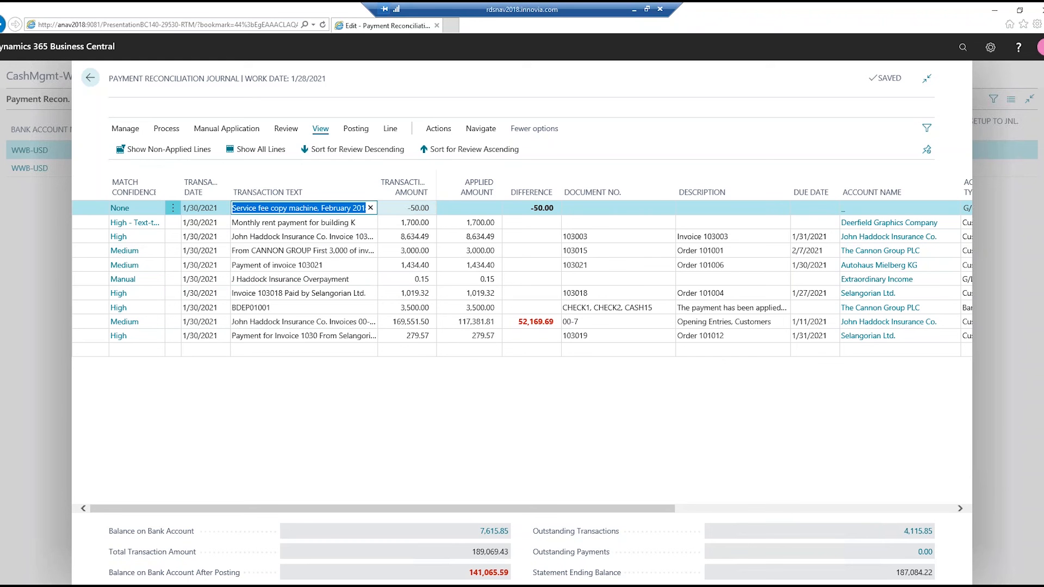
{"action": "left_click", "coordinate": [238, 131]}
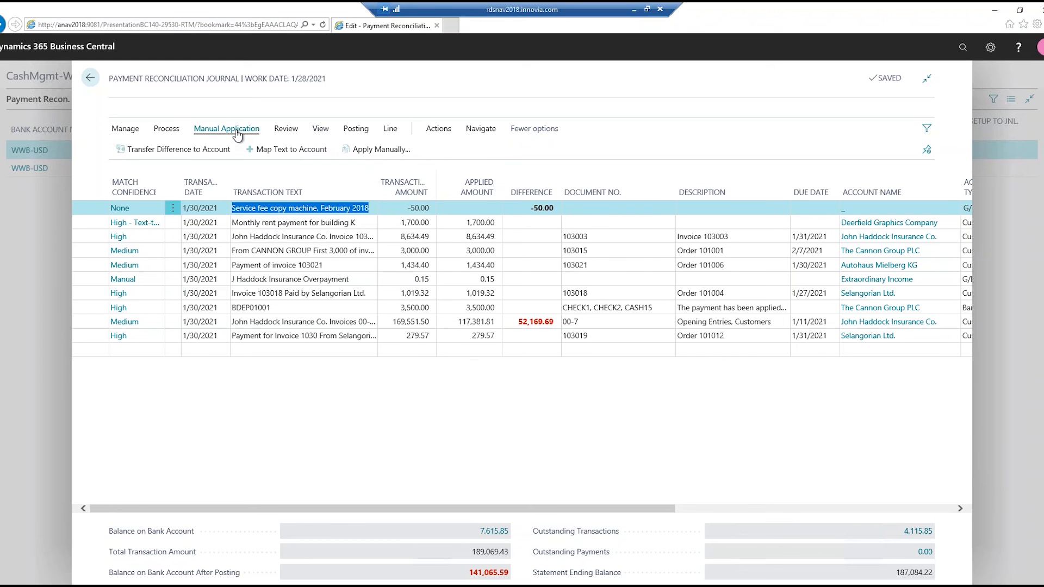
{"action": "left_click", "coordinate": [193, 158]}
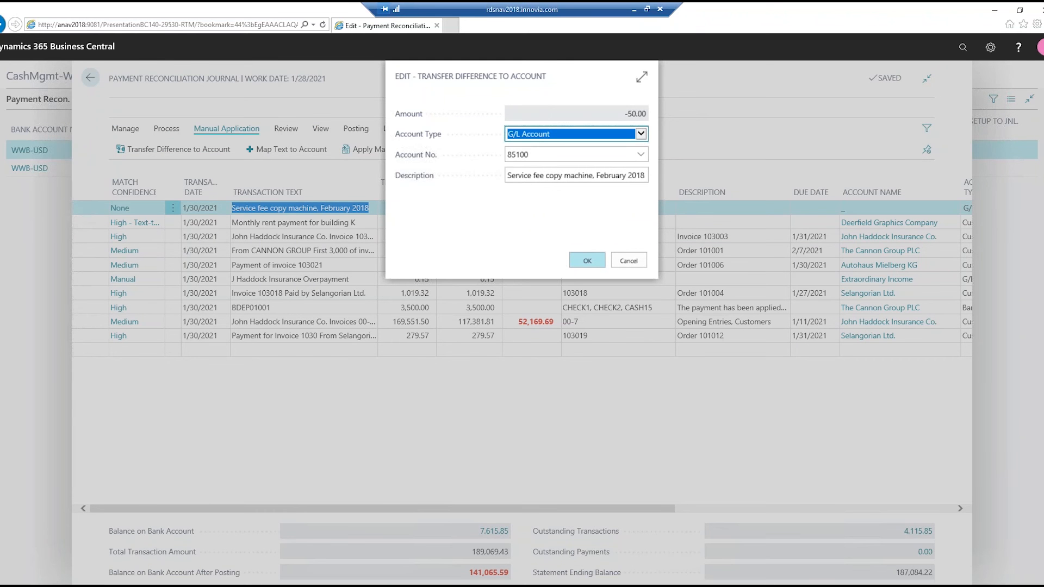
{"action": "left_click", "coordinate": [640, 135]}
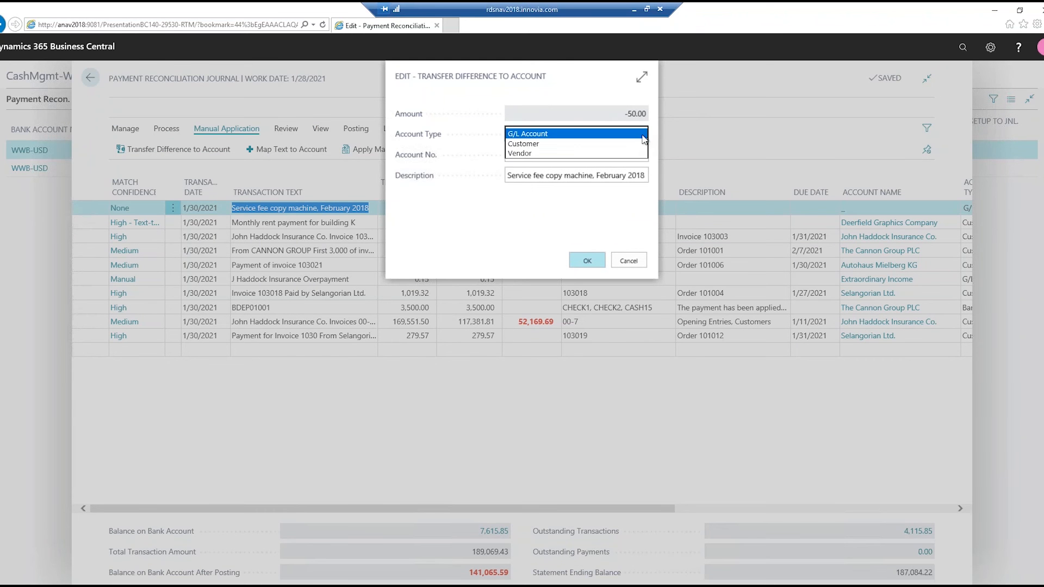
{"action": "left_click", "coordinate": [520, 154]}
{"action": "left_click", "coordinate": [573, 155]}
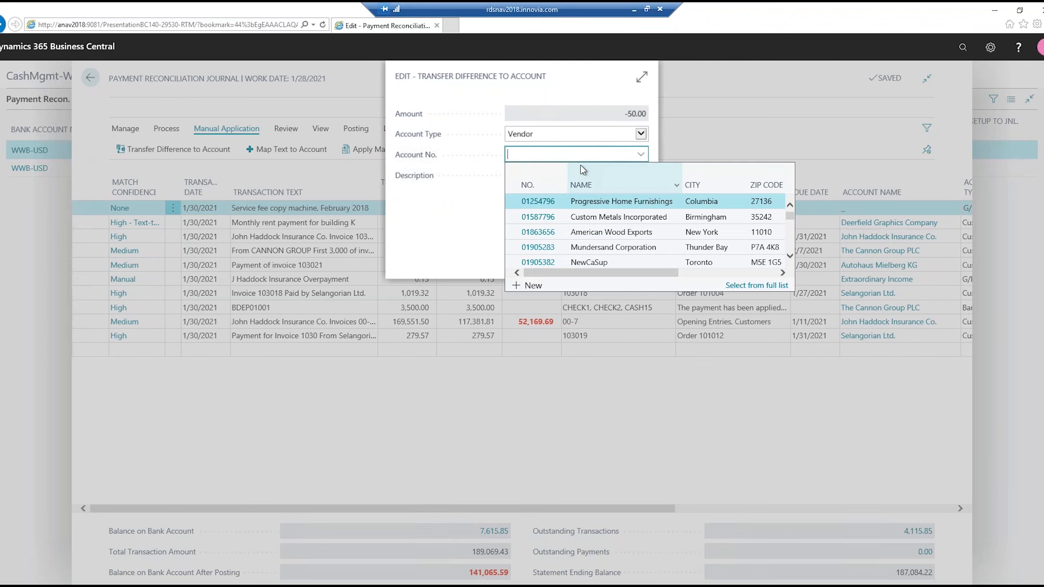
{"action": "type", "text": "40000"}
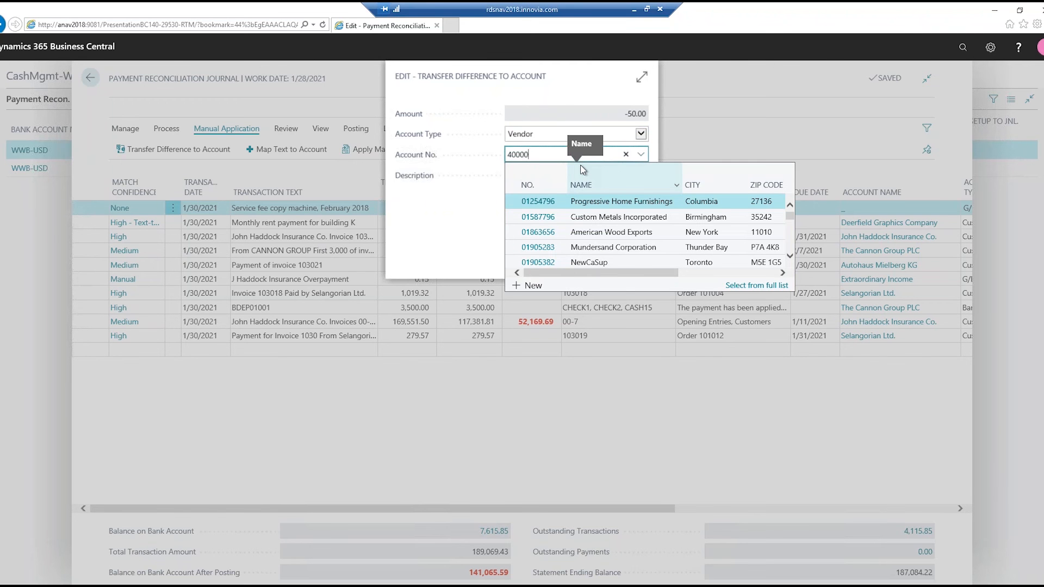
{"action": "key", "text": "Tab"}
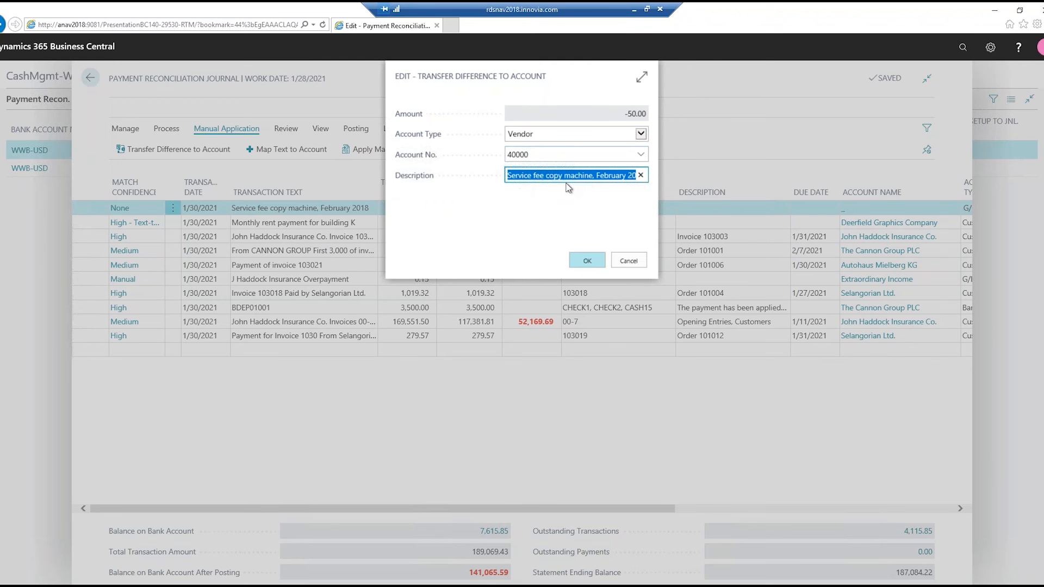
{"action": "key", "text": "Return"}
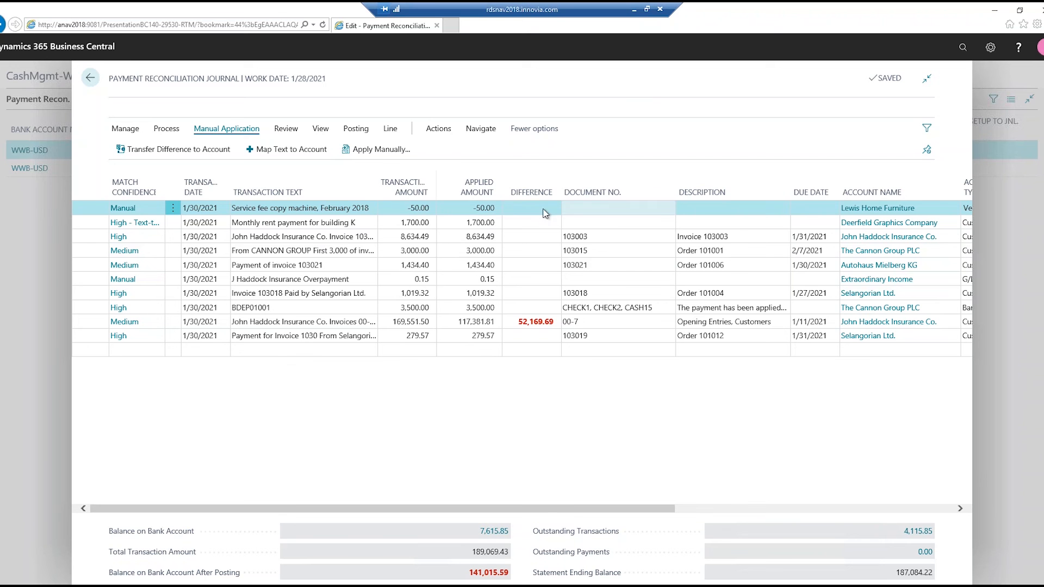
{"action": "left_click_drag", "start_coordinate": [581, 511], "coordinate": [811, 513]}
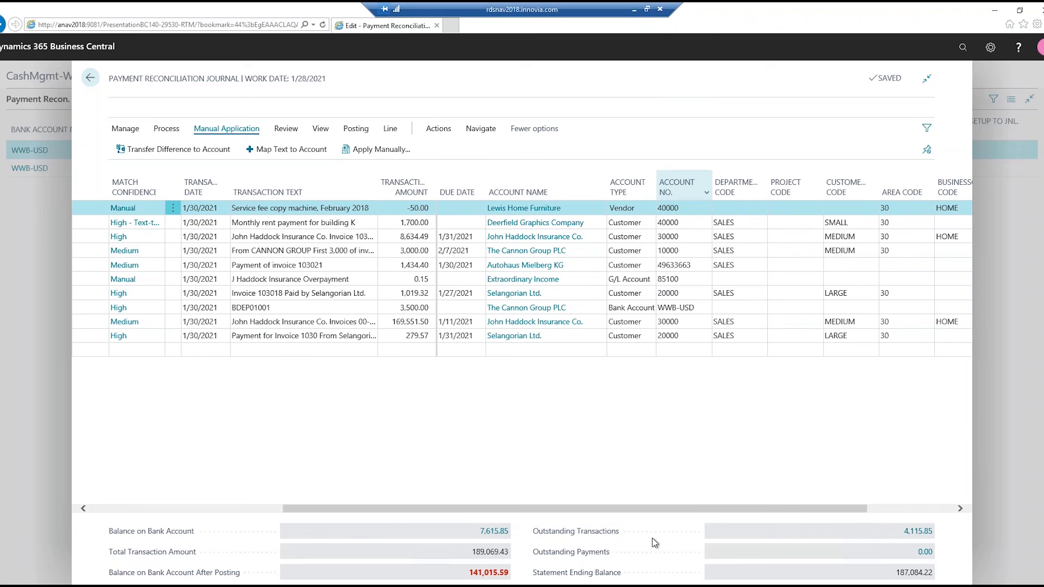
{"action": "left_click_drag", "start_coordinate": [698, 514], "coordinate": [370, 529]}
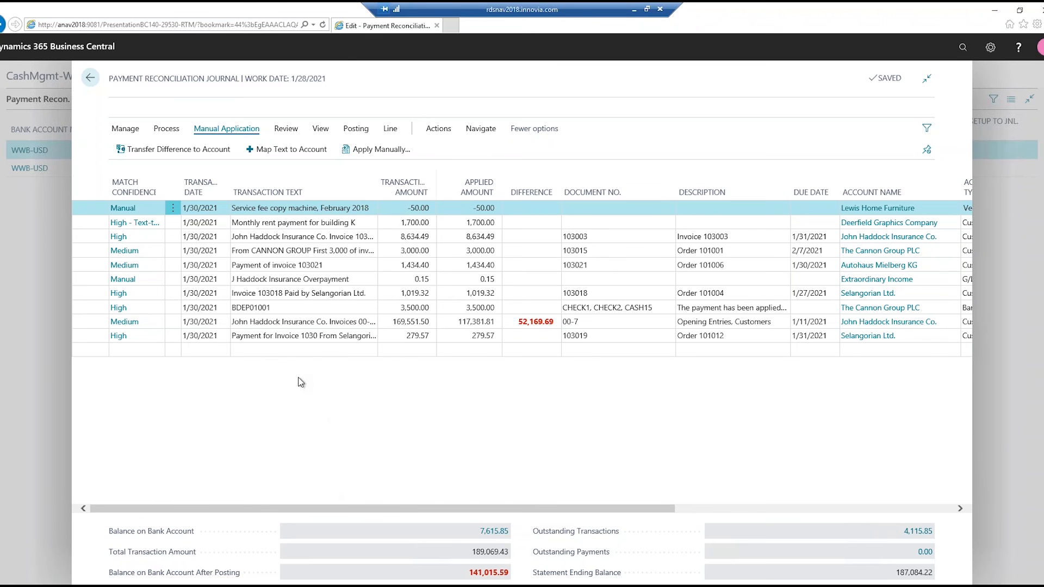
- Apply the remaining difference of the 169,551.50 John Haddock Insurance Co. payment to the customer's open invoice 00-4
{"action": "left_click", "coordinate": [290, 351]}
{"action": "key", "text": "Up"}
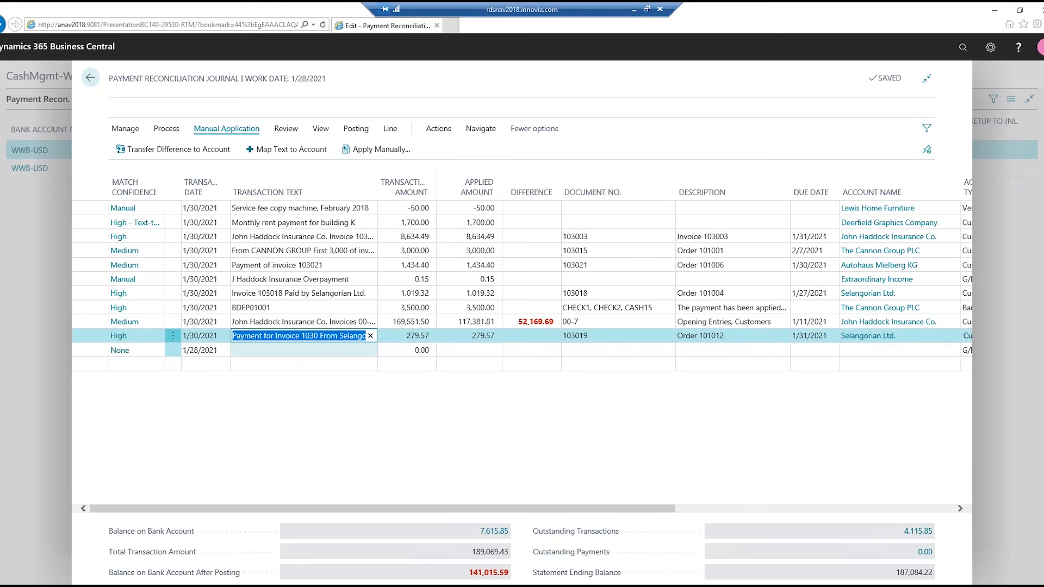
{"action": "key", "text": "Up"}
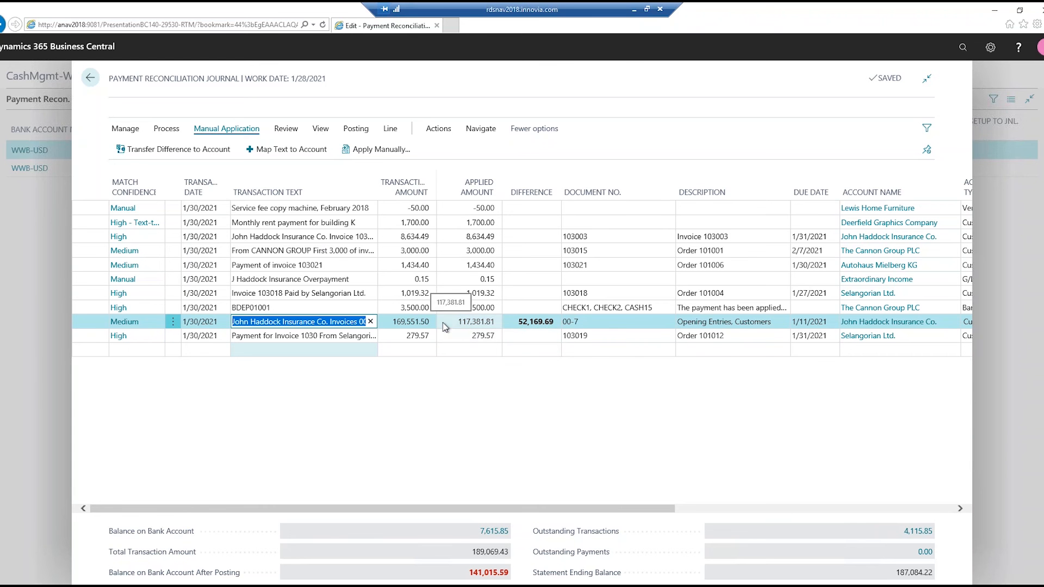
{"action": "left_click", "coordinate": [126, 322]}
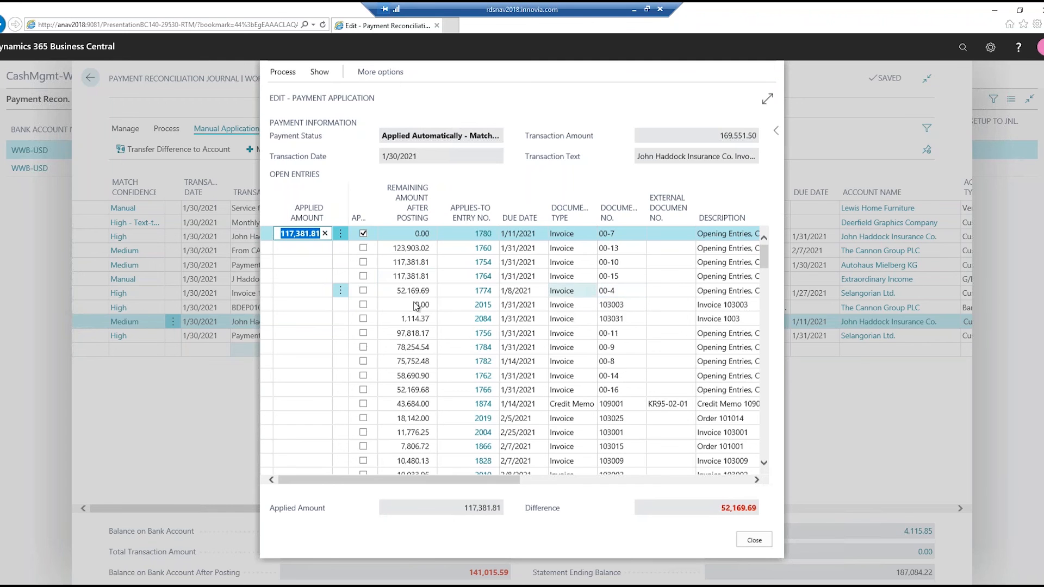
{"action": "left_click", "coordinate": [366, 295]}
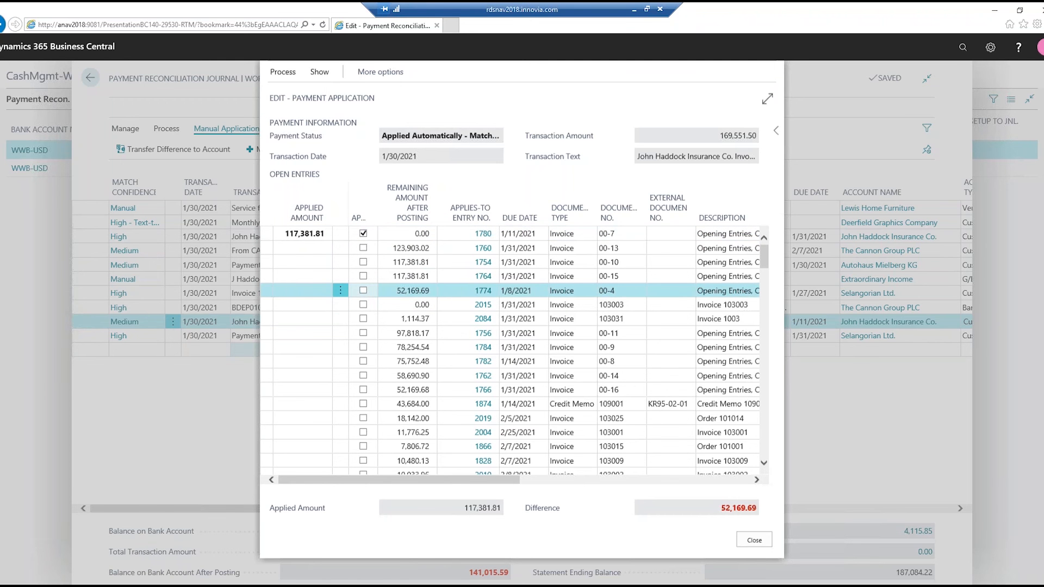
{"action": "left_click", "coordinate": [364, 291]}
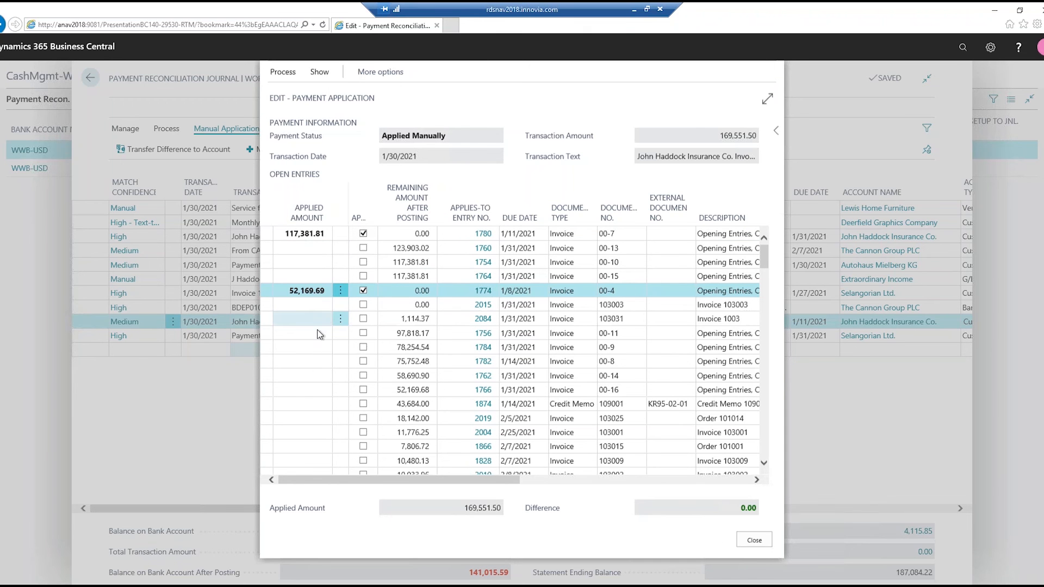
{"action": "left_click", "coordinate": [754, 542]}
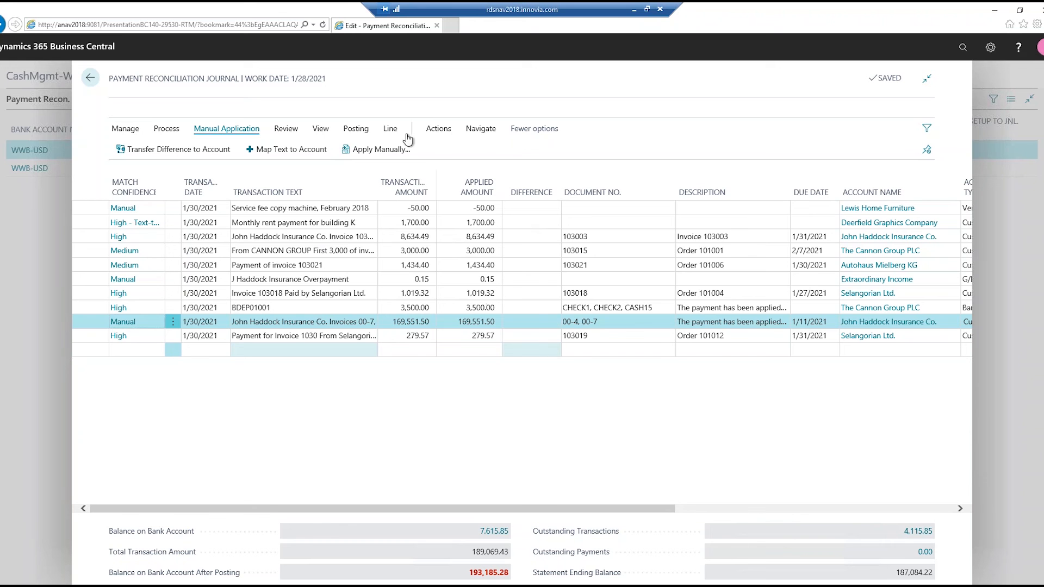
- Start posting only the payments of the payment reconciliation journal, without the bank account reconciliation, and answer the confirmation
{"action": "left_click", "coordinate": [363, 133]}
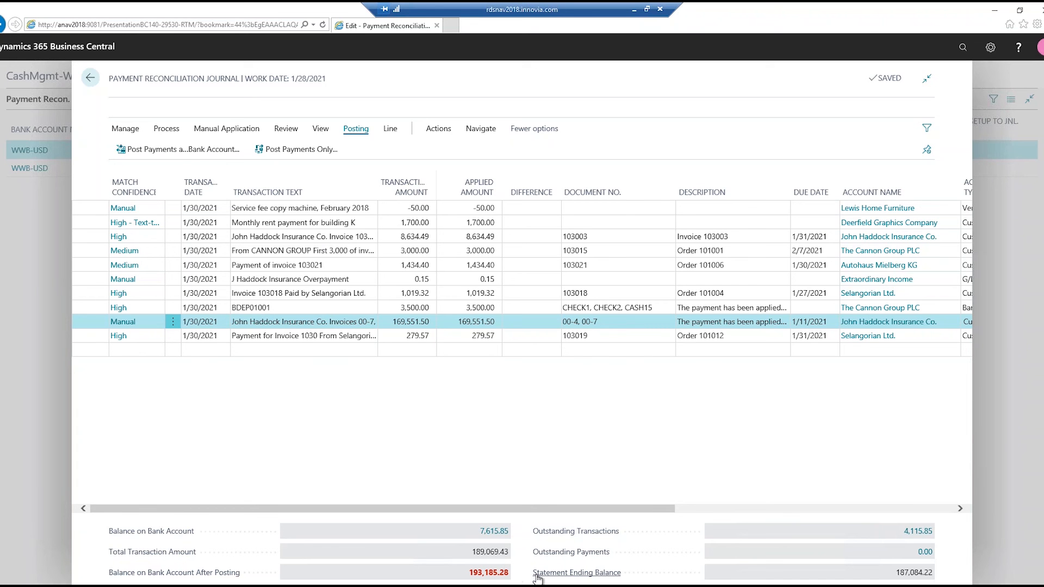
{"action": "mouse_move", "coordinate": [537, 577]}
{"action": "left_click", "coordinate": [279, 158]}
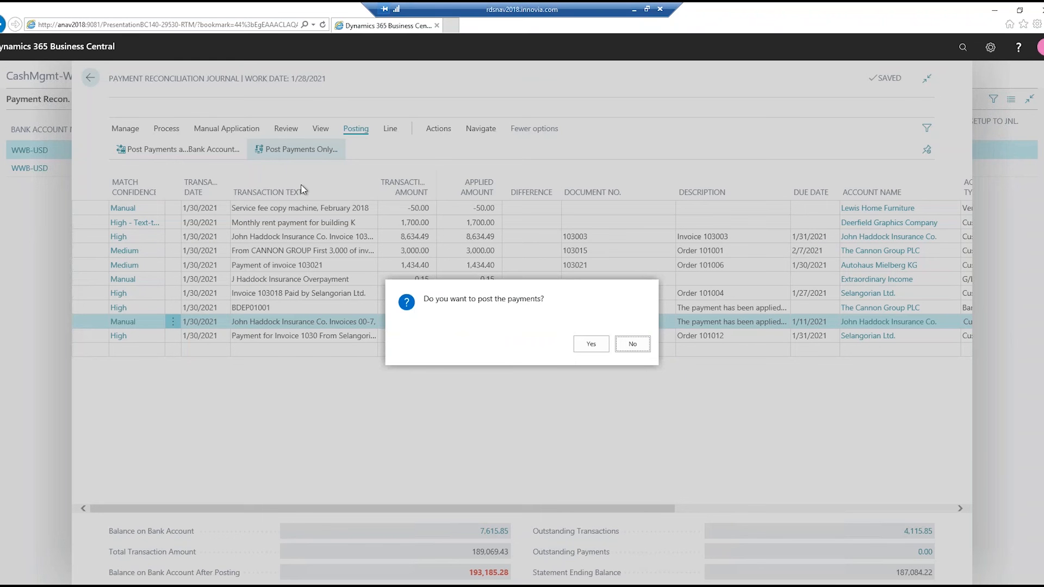
{"action": "key", "text": "Return"}
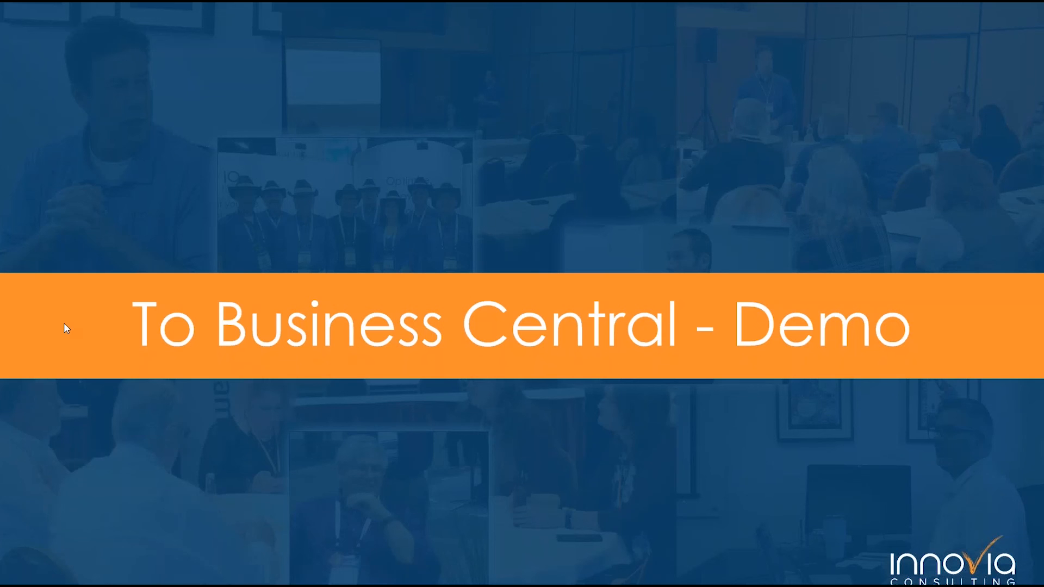
{"action": "left_click", "coordinate": [66, 328]}
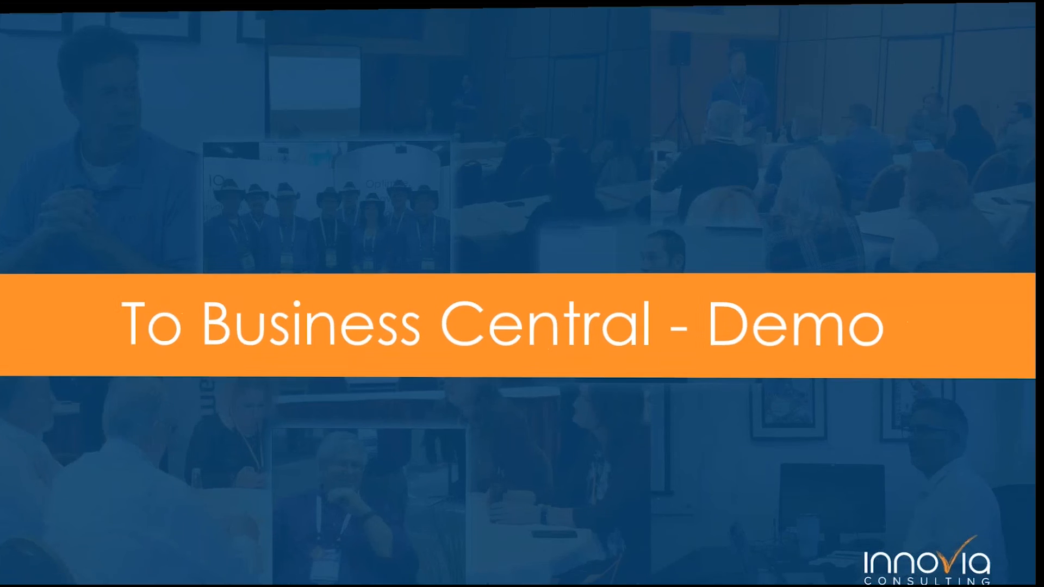